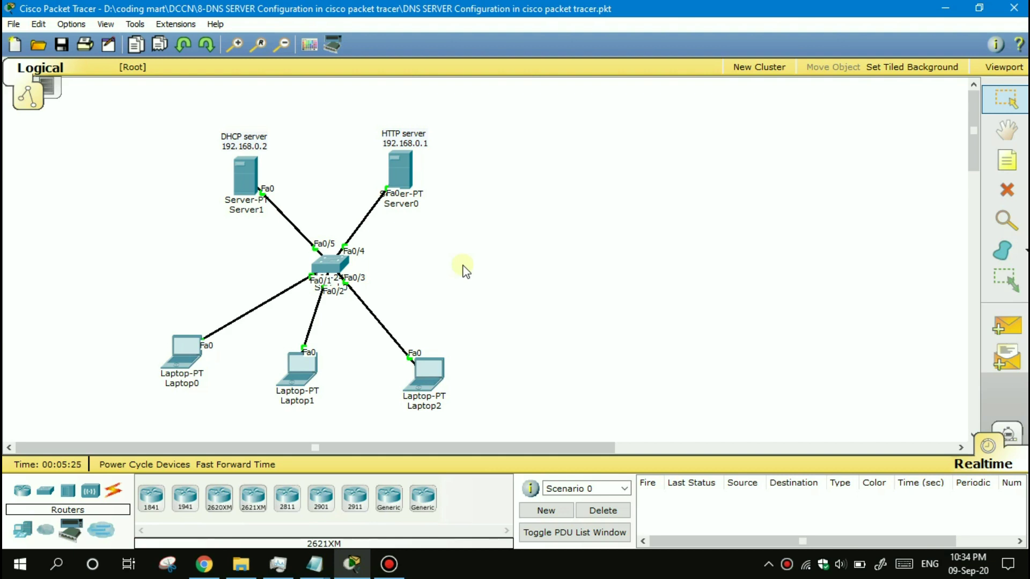
- Add a generic server to the topology, placed to the right of the HTTP server
click(23, 530)
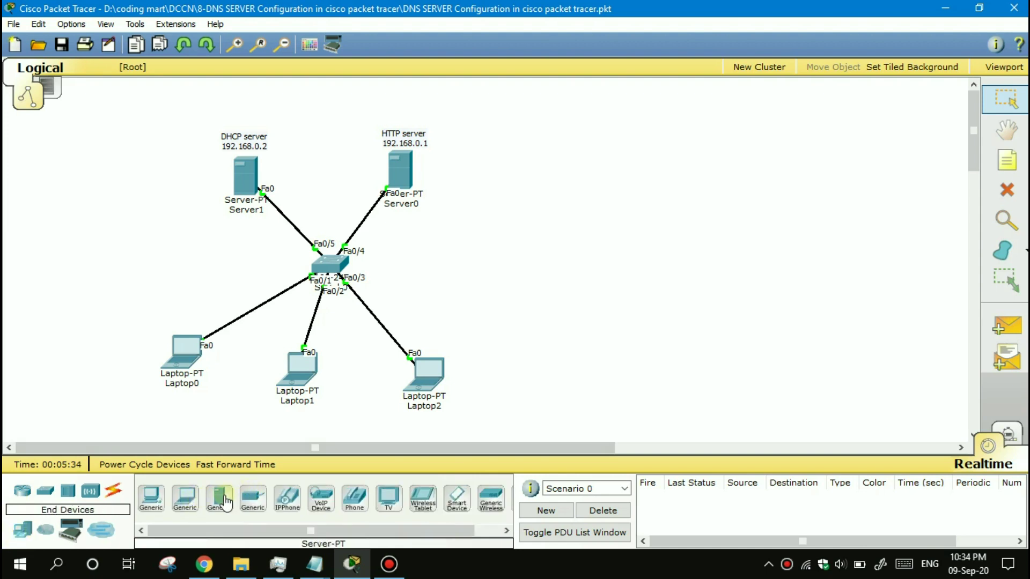
drag(215, 501, 437, 330)
drag(540, 243, 546, 163)
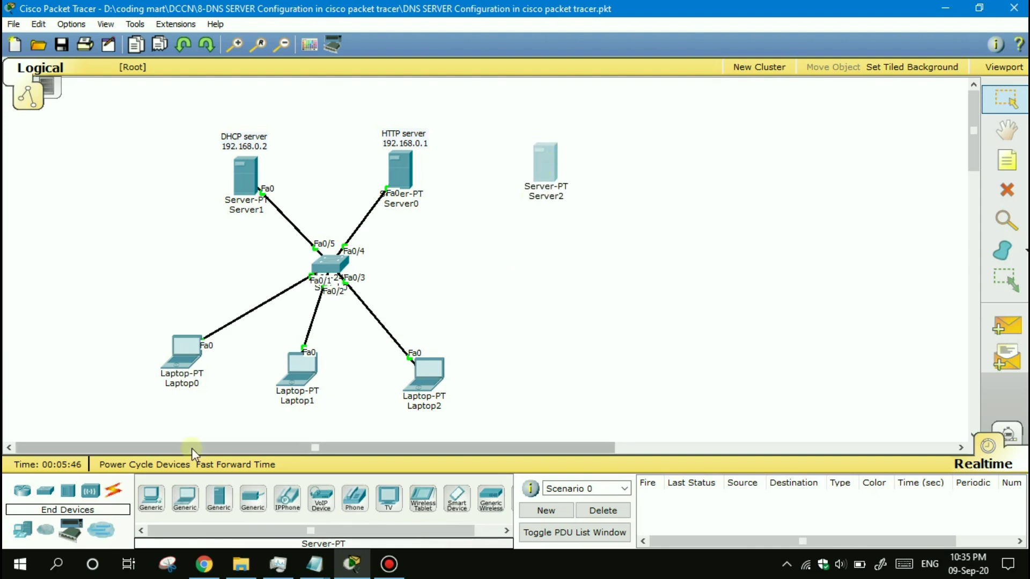
- Connect the new server Server2 to the central switch with an automatically chosen connection type
click(113, 490)
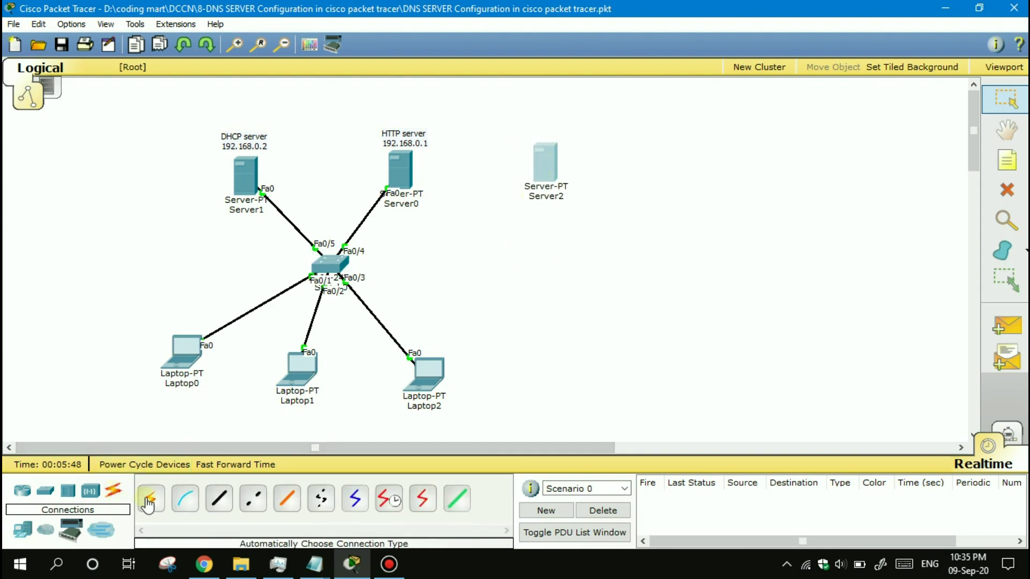
click(149, 499)
click(544, 163)
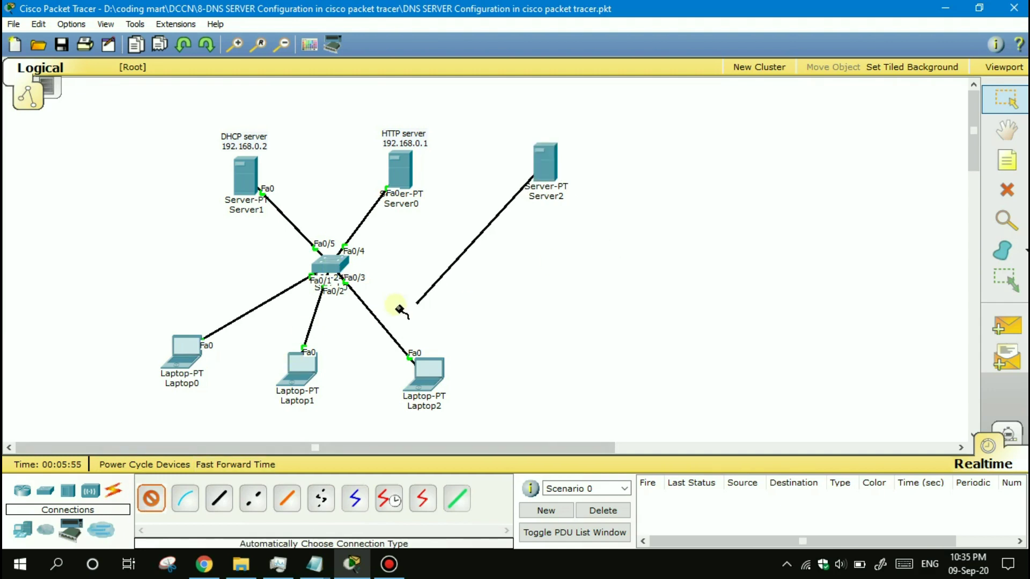
click(326, 268)
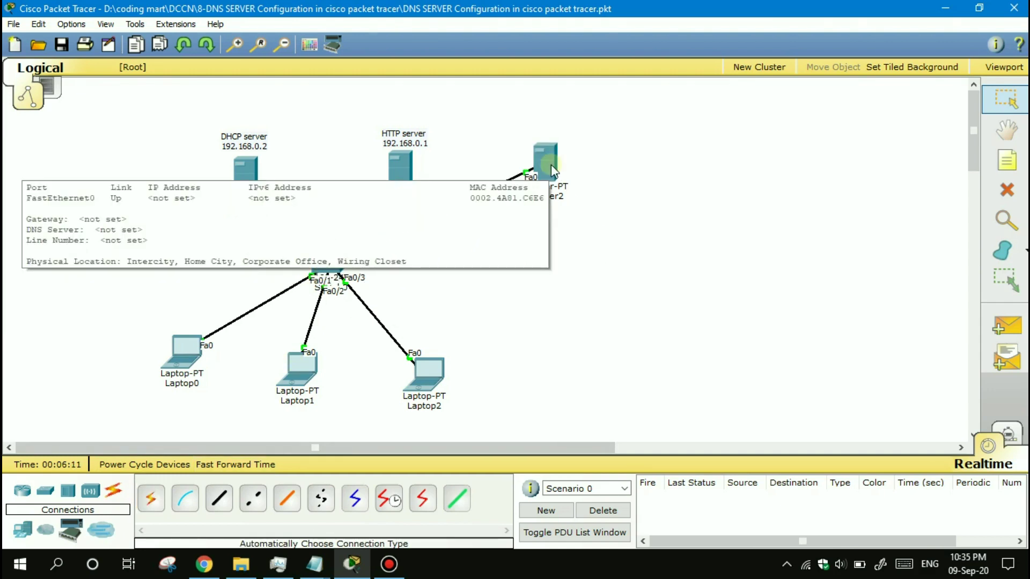
- Place a note reading "DNS server" just above Server2
key(n)
click(551, 133)
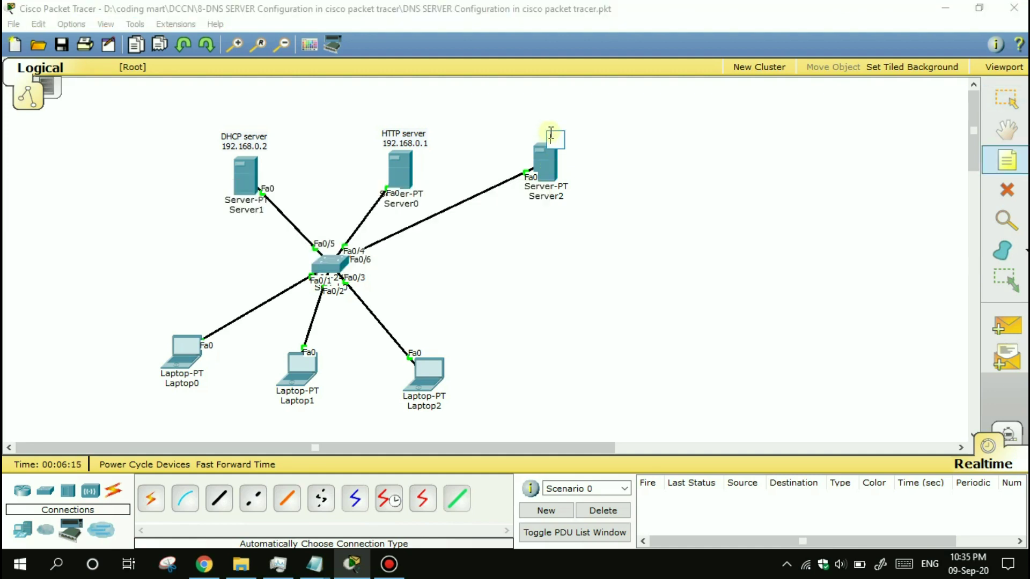
text(DNS serv)
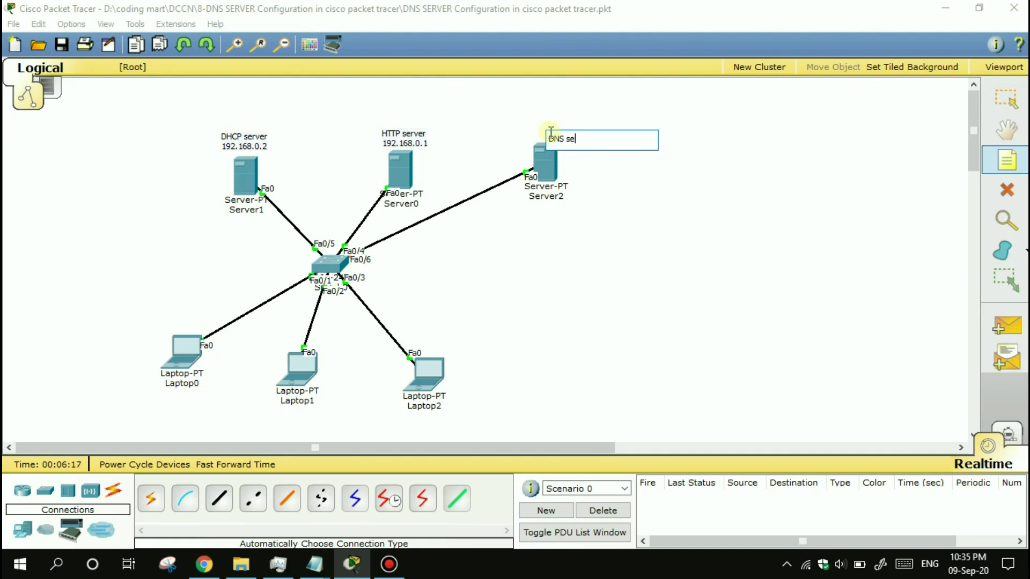
text(er)
key(Escape)
drag(553, 133, 549, 134)
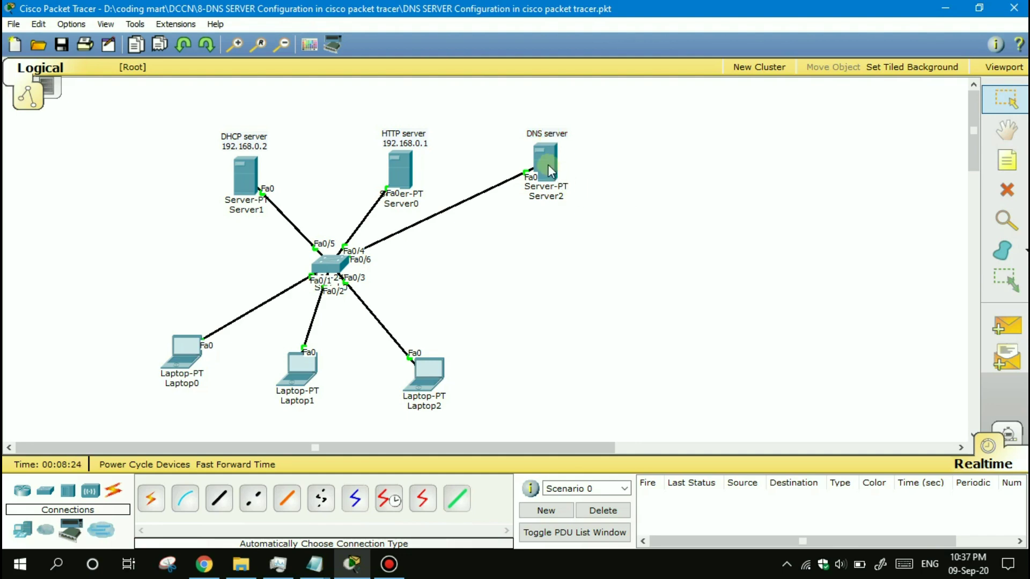
click(548, 164)
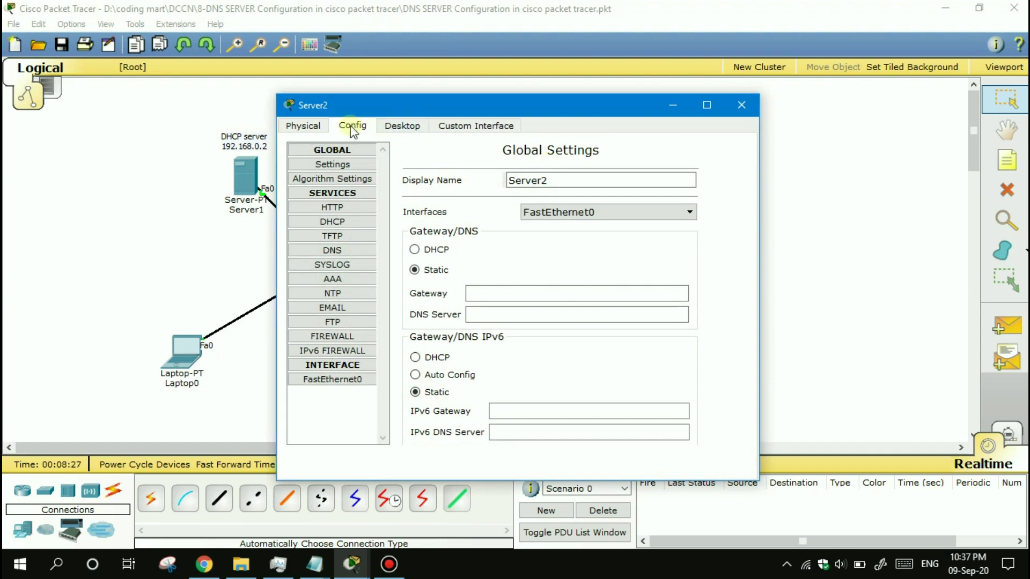
click(344, 251)
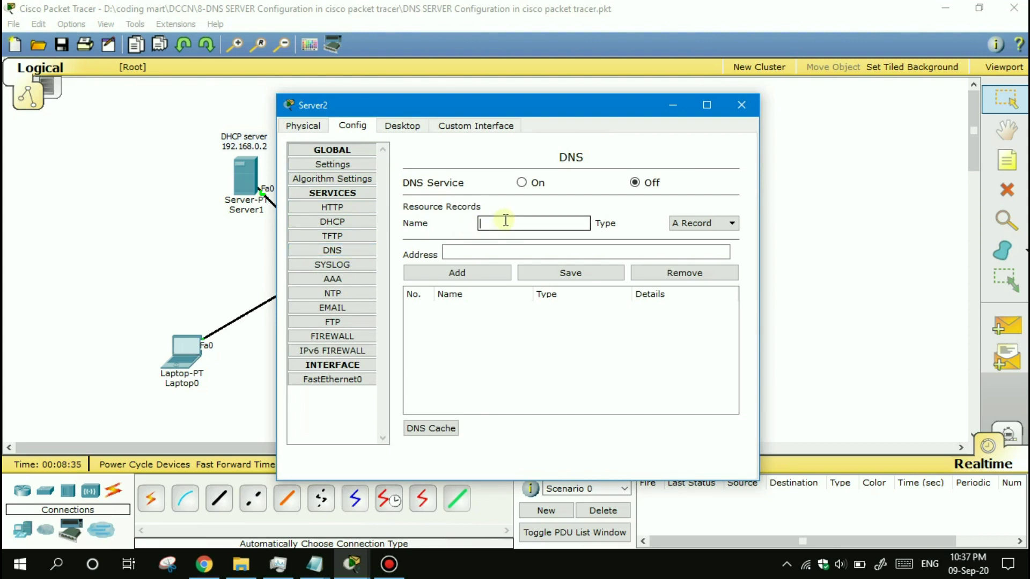
text(coding)
key(BackSpace)
key(BackSpace)
key(BackSpace)
key(BackSpace)
key(BackSpace)
key(BackSpace)
text(www.coding)
key(BackSpace)
text(mart.com)
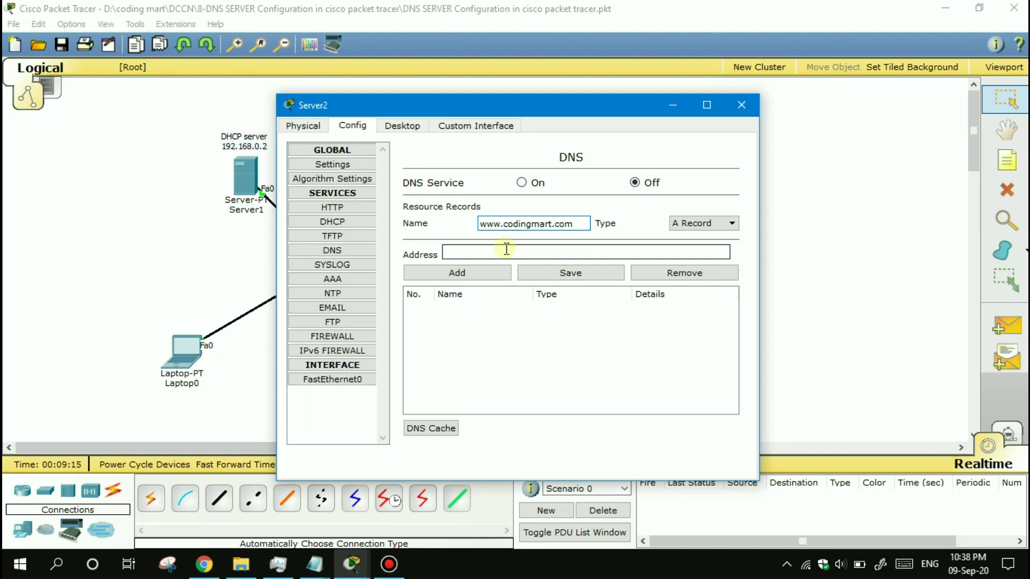
- Add the A record with address 192.168.0.1 and turn on Server2's DNS service
click(506, 250)
text(192.168)
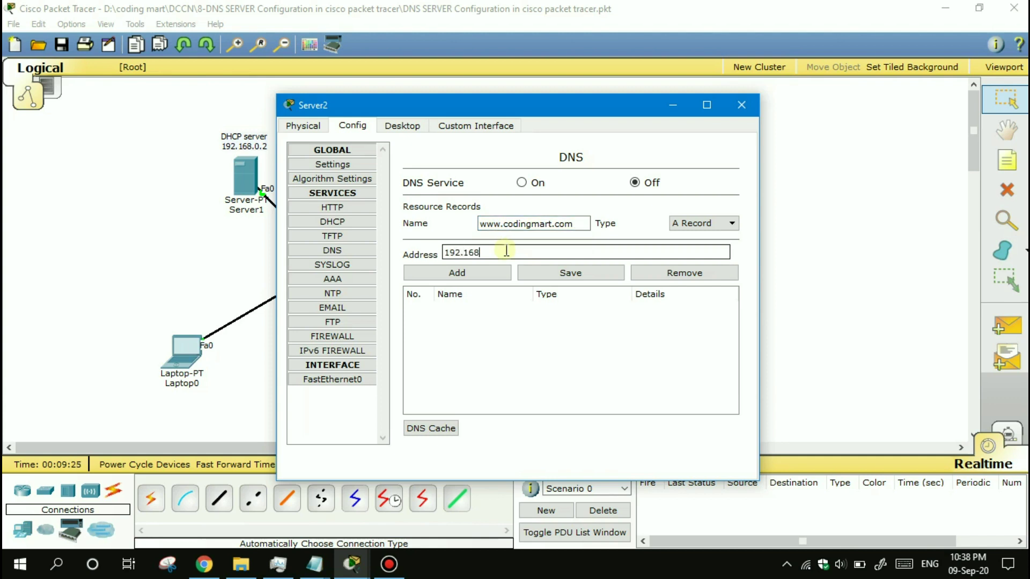
text(.0.)
drag(470, 103, 673, 82)
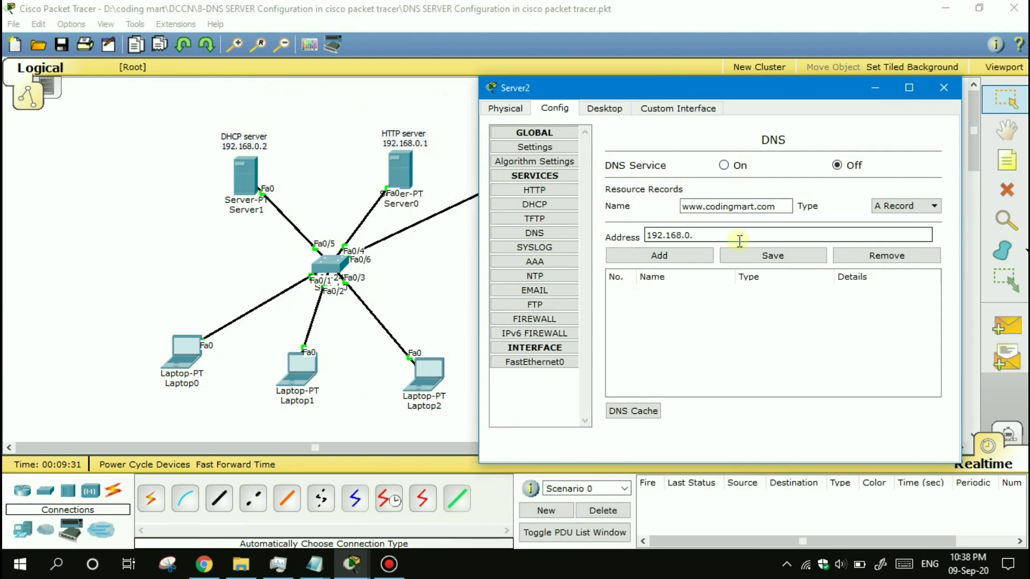
text(1)
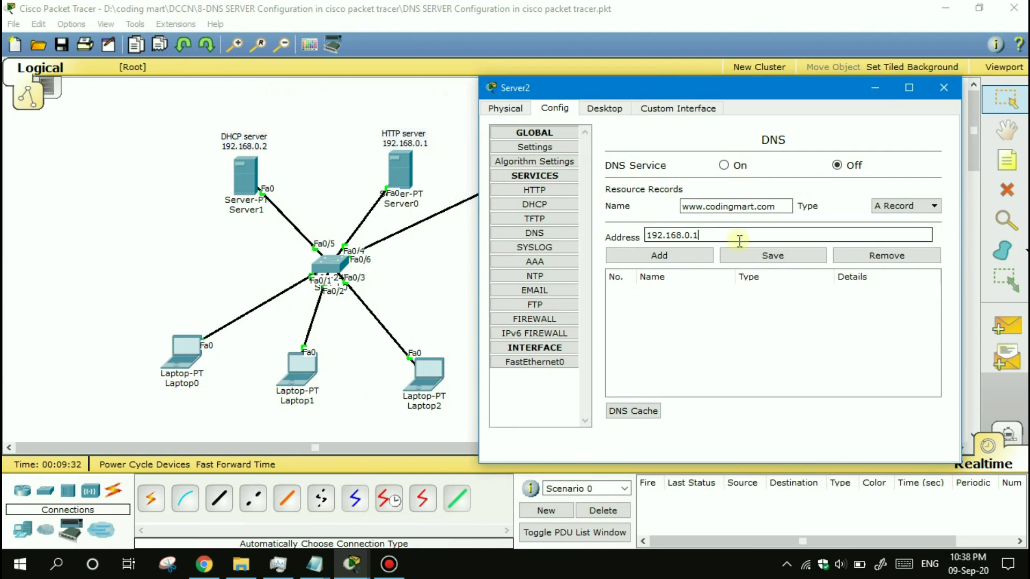
click(703, 254)
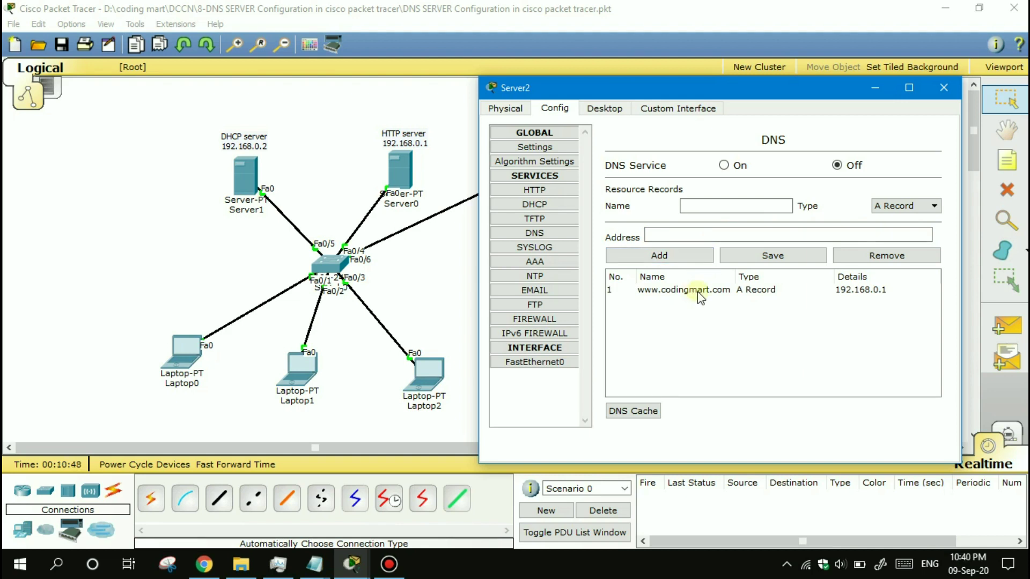
click(724, 165)
- Give Server2 the static IP address 192.168.0.10 with subnet mask 255.255.255.0 and close its configuration
click(608, 110)
click(553, 170)
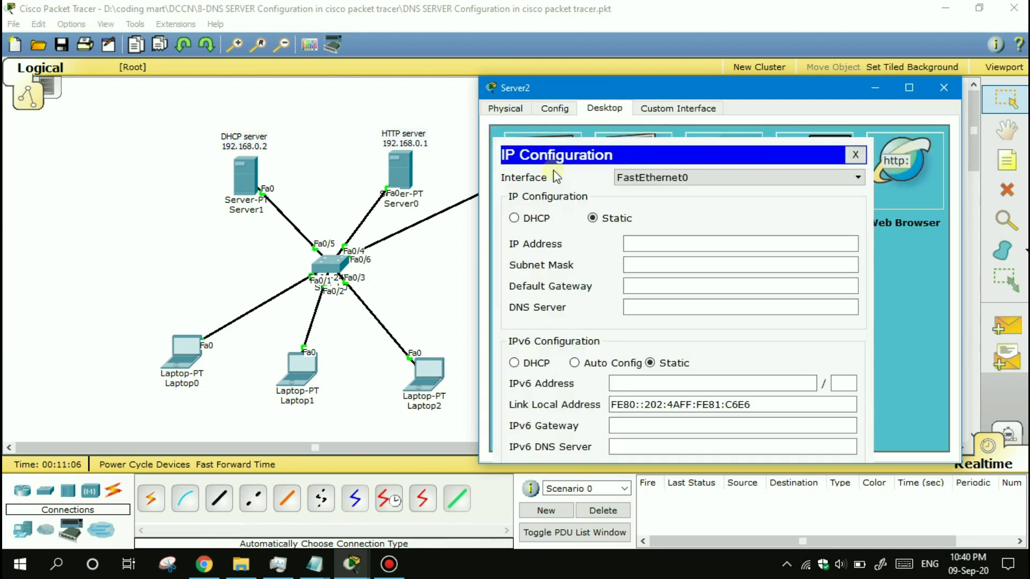
click(644, 239)
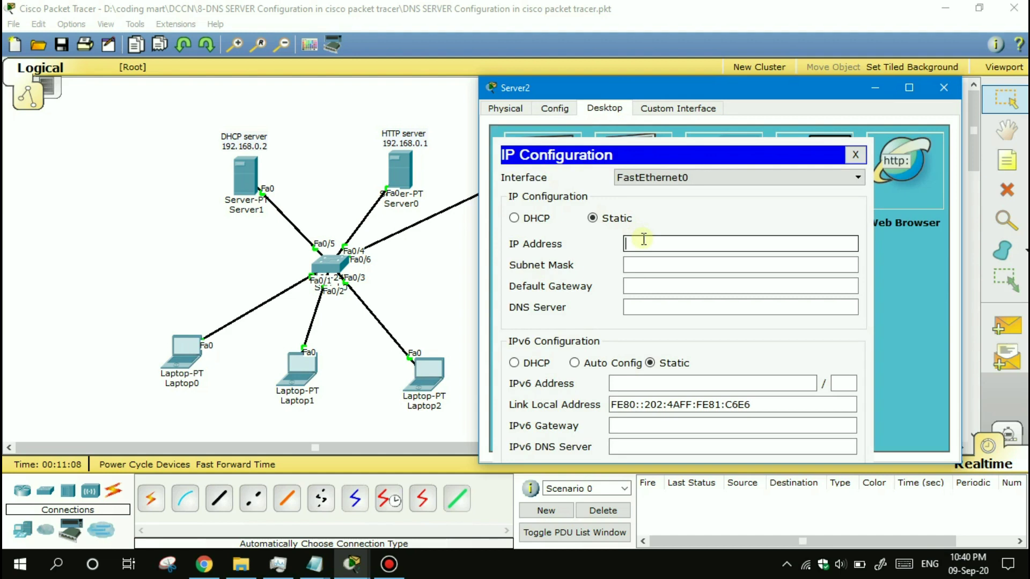
text(192.168.0.10)
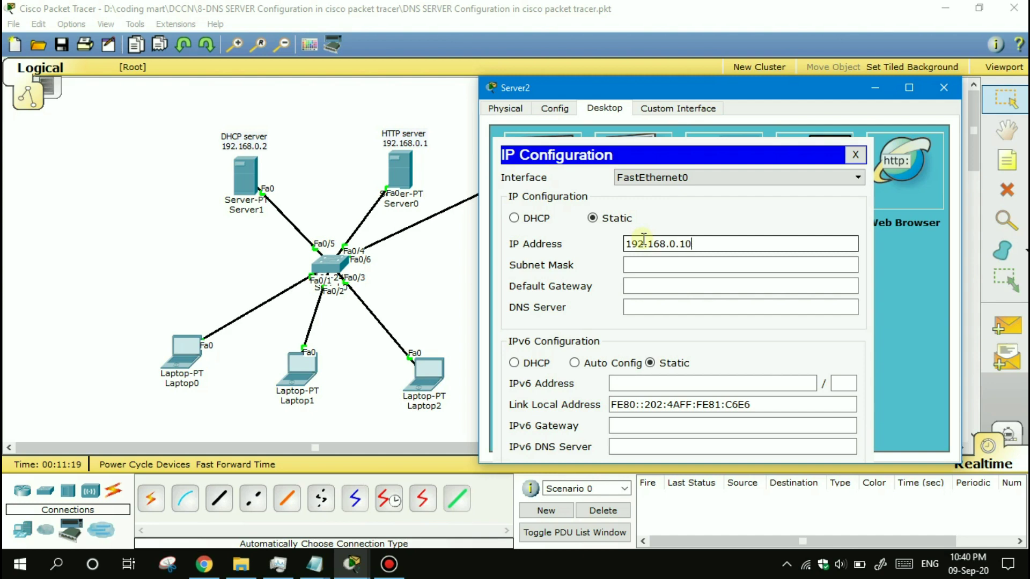
click(675, 272)
key(shift+Tab)
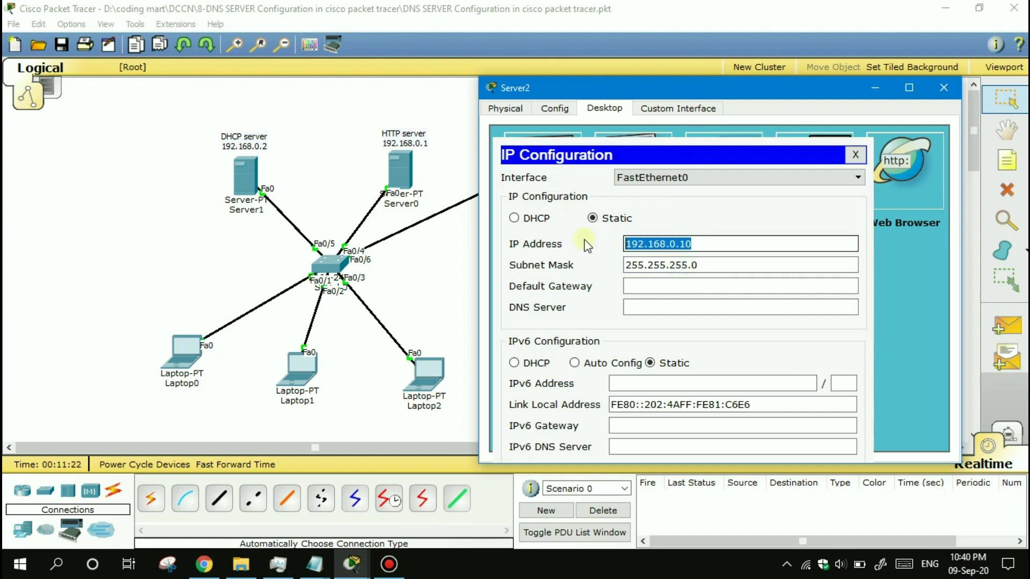
click(854, 157)
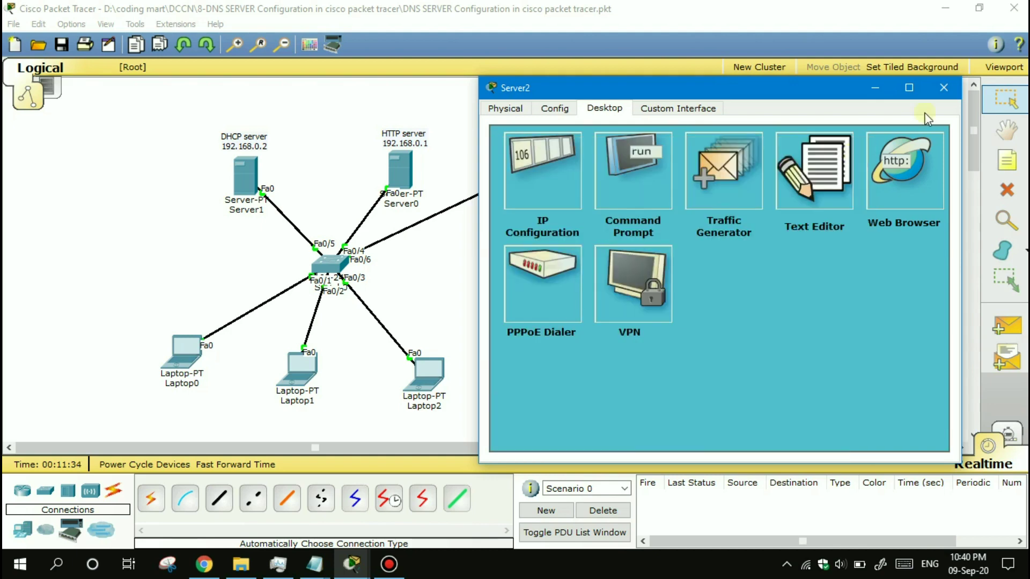
click(942, 91)
- Add 192.168.0.10 as a second line to the "DNS server" note above Server2
click(564, 135)
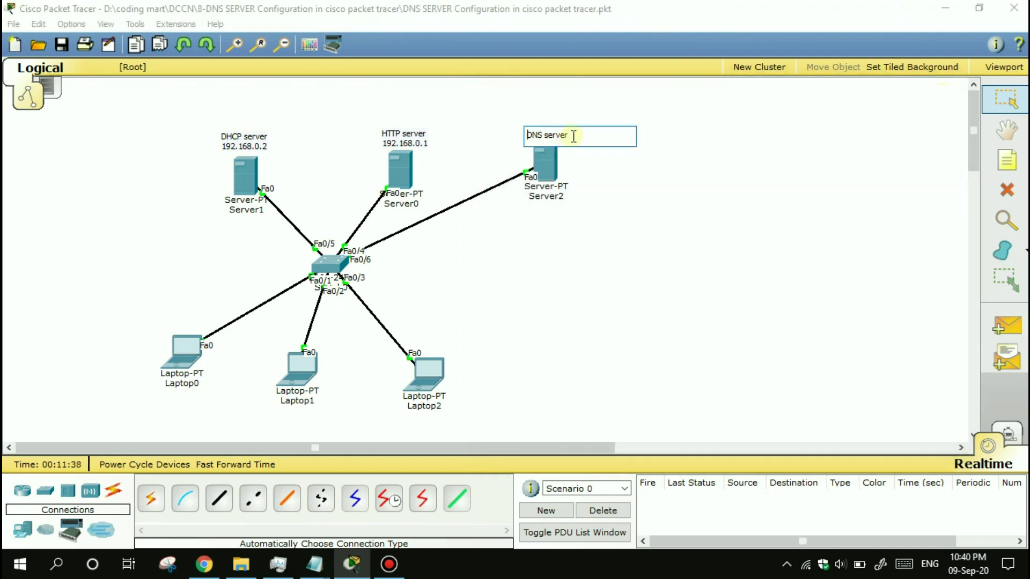
key(Return)
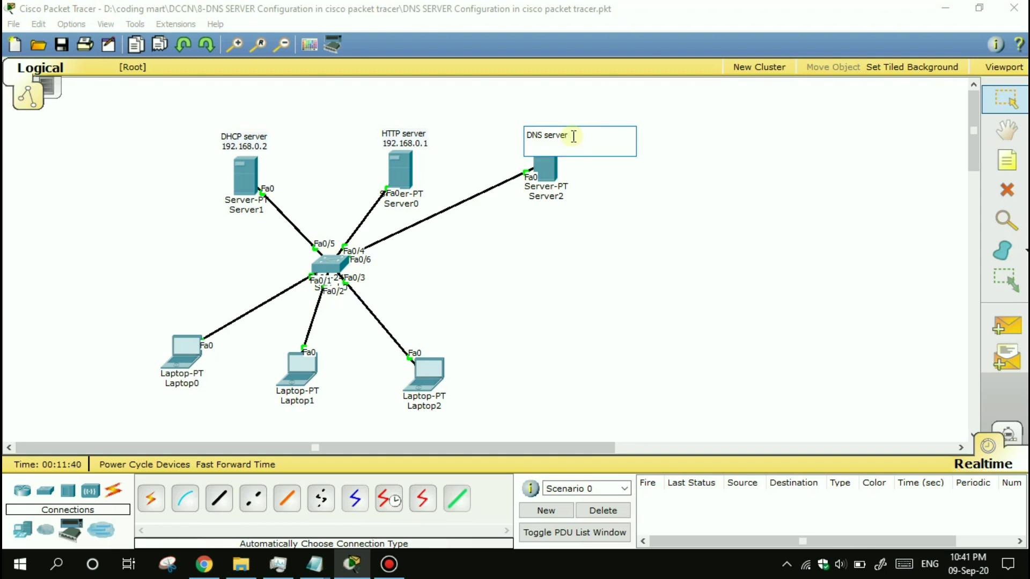
text(192.168.0.10)
click(606, 181)
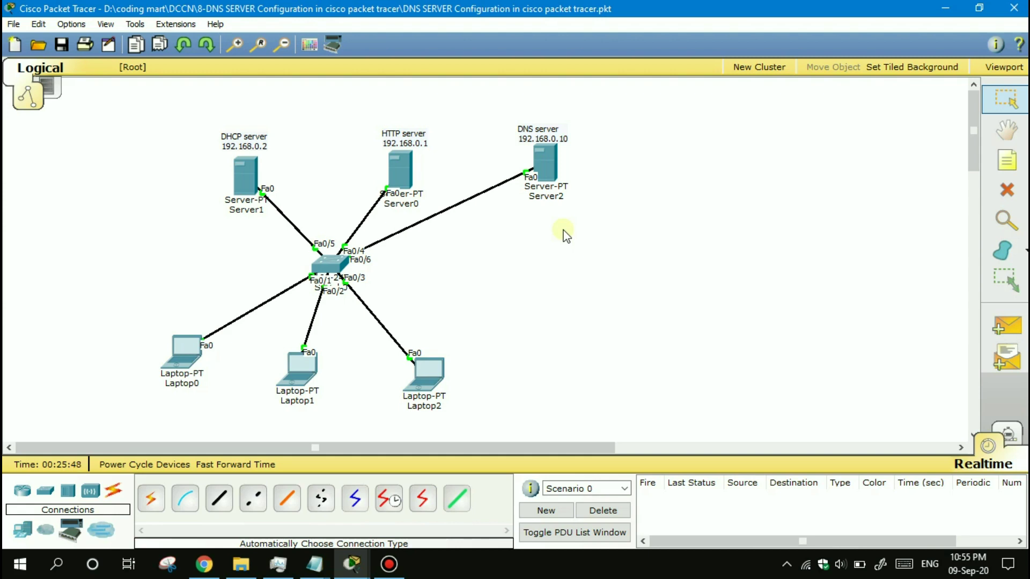
- In the DHCP server's lab1 pool, set the DNS server to 192.168.0.10 and save the pool
click(249, 172)
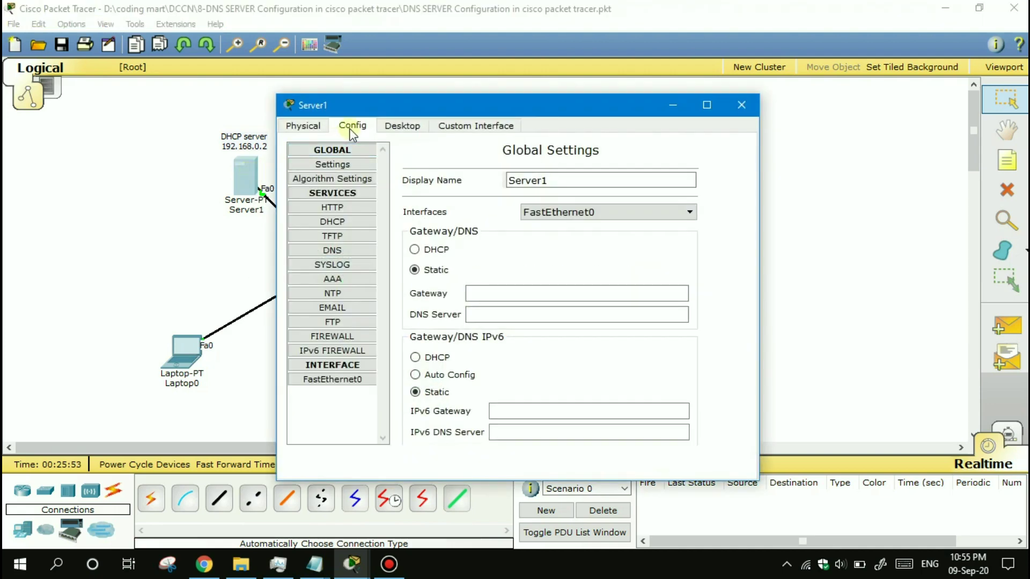
click(345, 221)
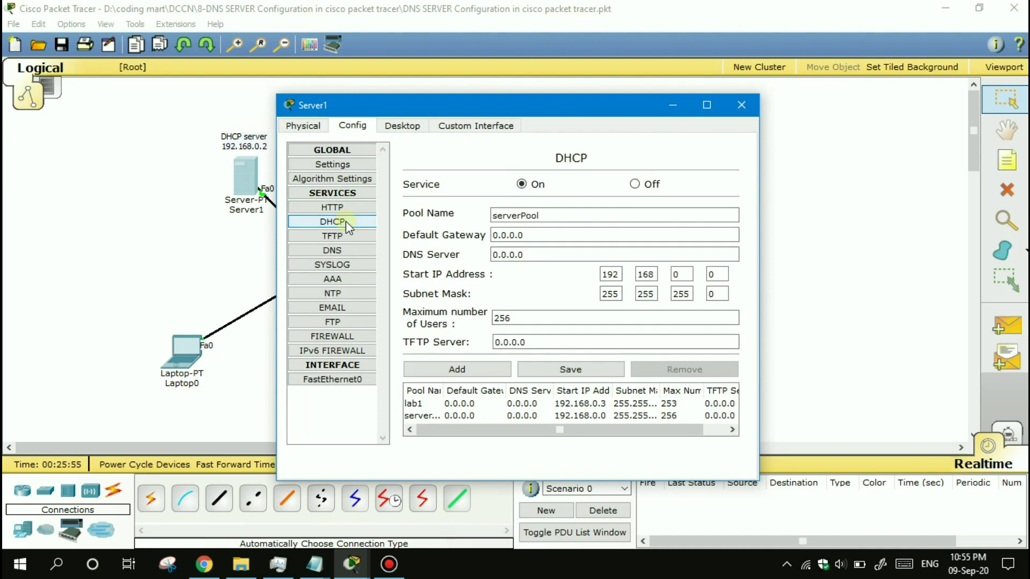
click(452, 403)
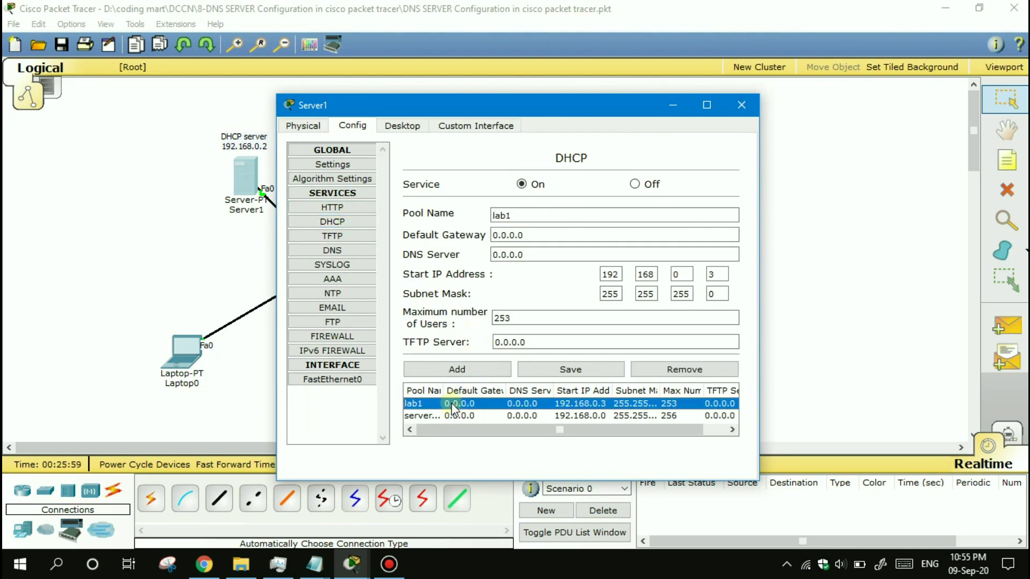
drag(537, 254, 481, 254)
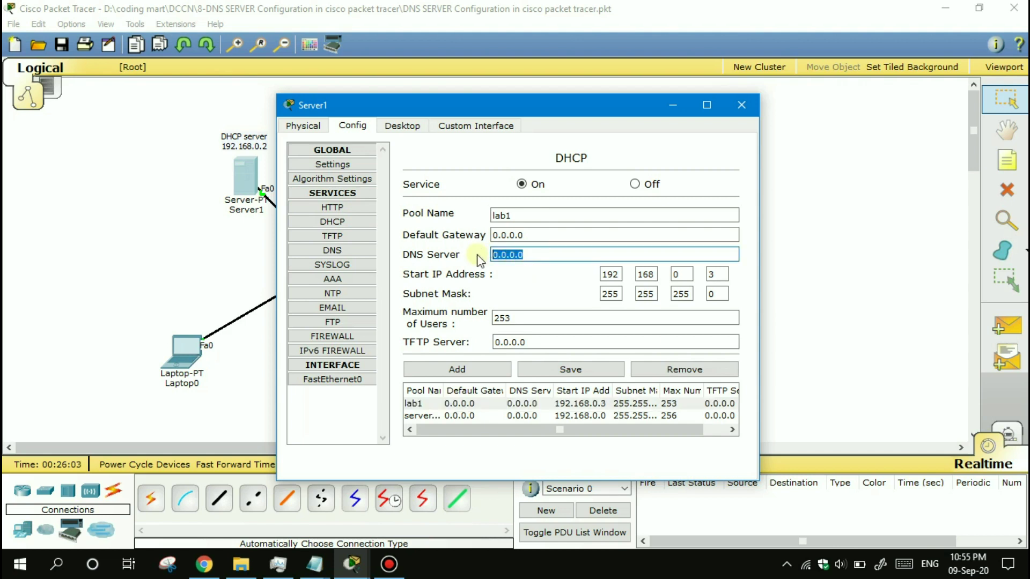
text(192.168.0.10)
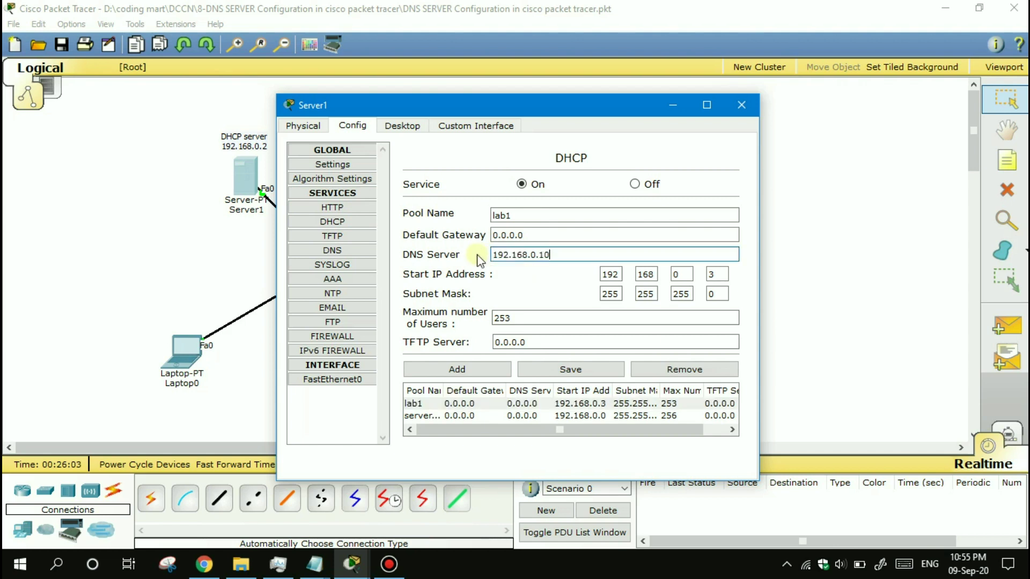
click(566, 372)
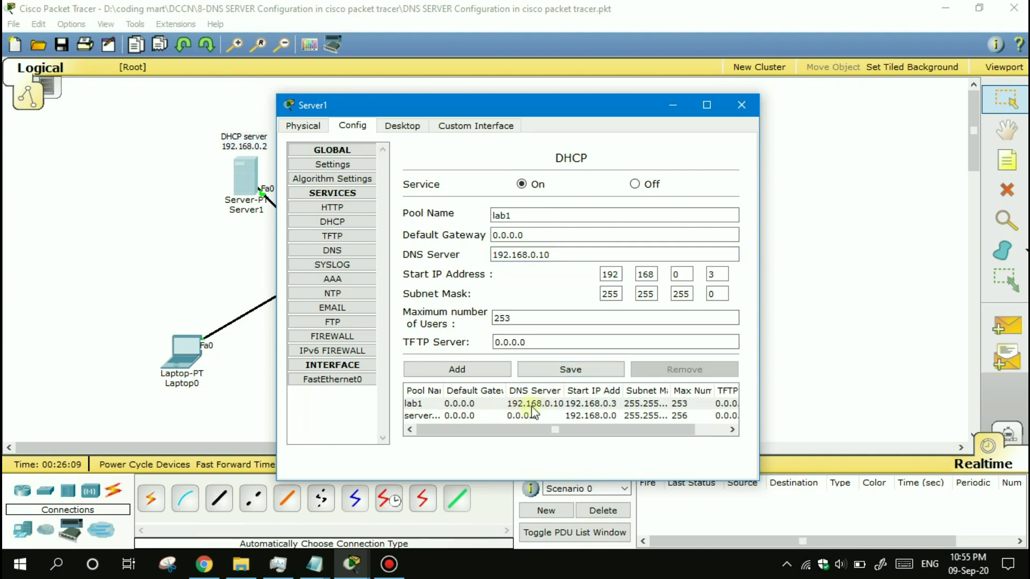
- Set the DNS server in the DHCP server's own IP configuration to 192.168.0.10 and close its window
click(394, 127)
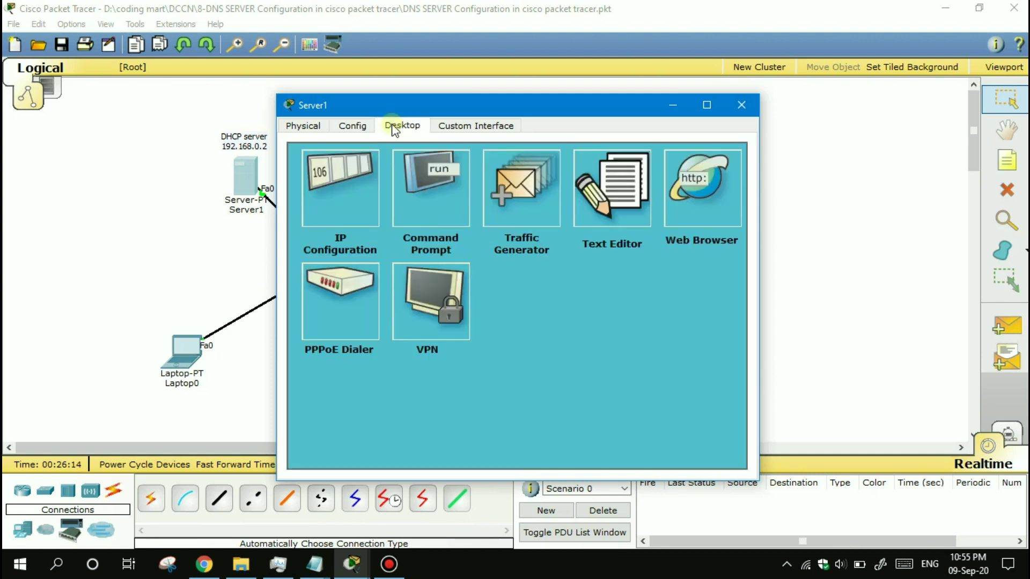
click(354, 185)
click(450, 325)
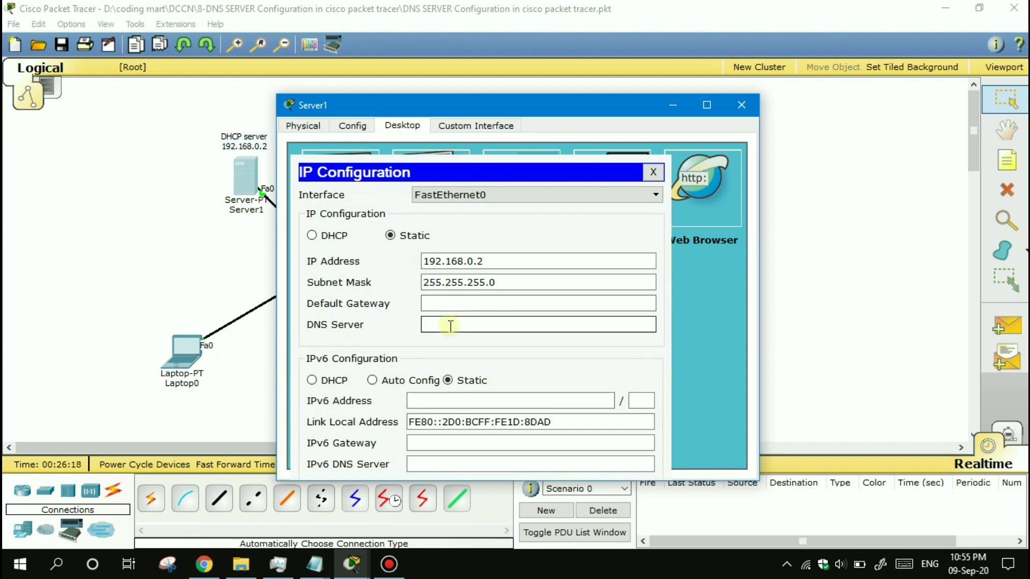
text(192.168.0.10)
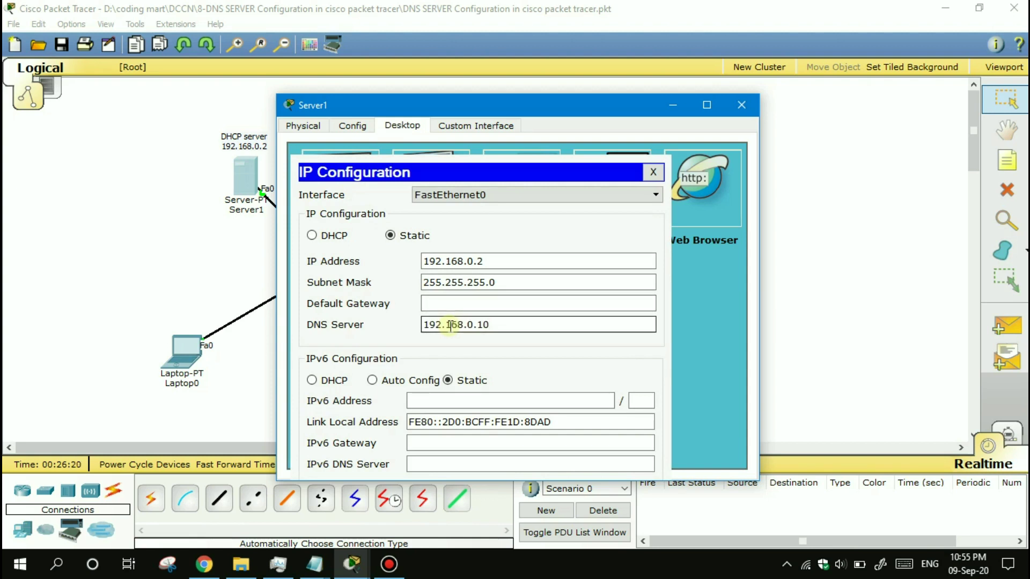
click(651, 172)
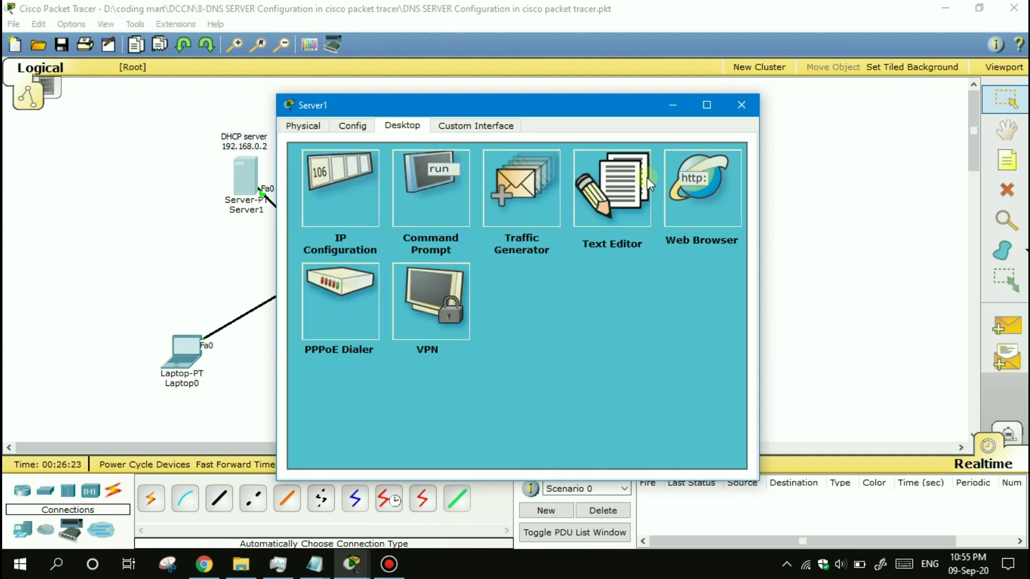
click(742, 106)
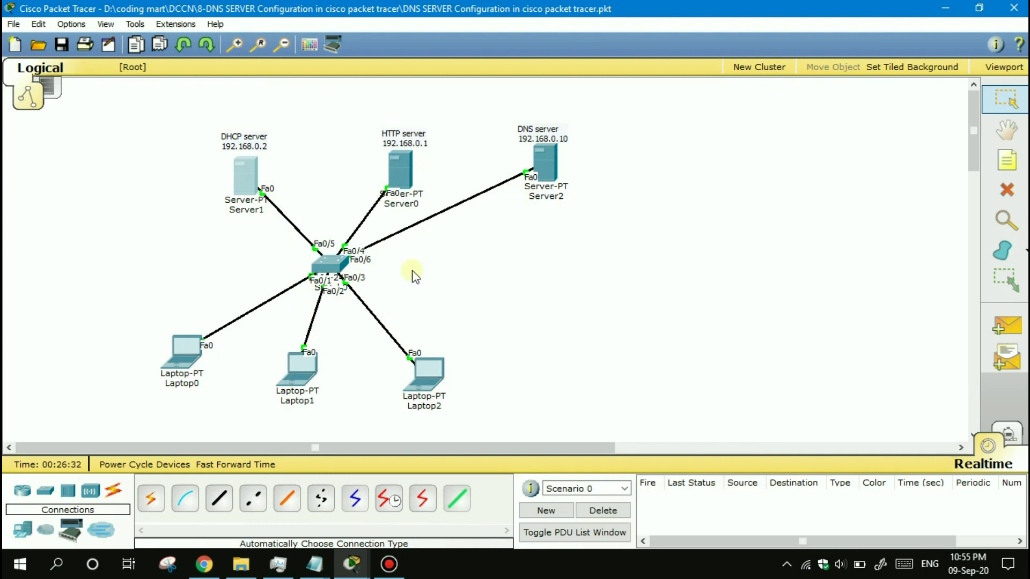
- Renew Laptop0's DHCP lease by switching its IP configuration to static and back to DHCP
mouse_move(177, 363)
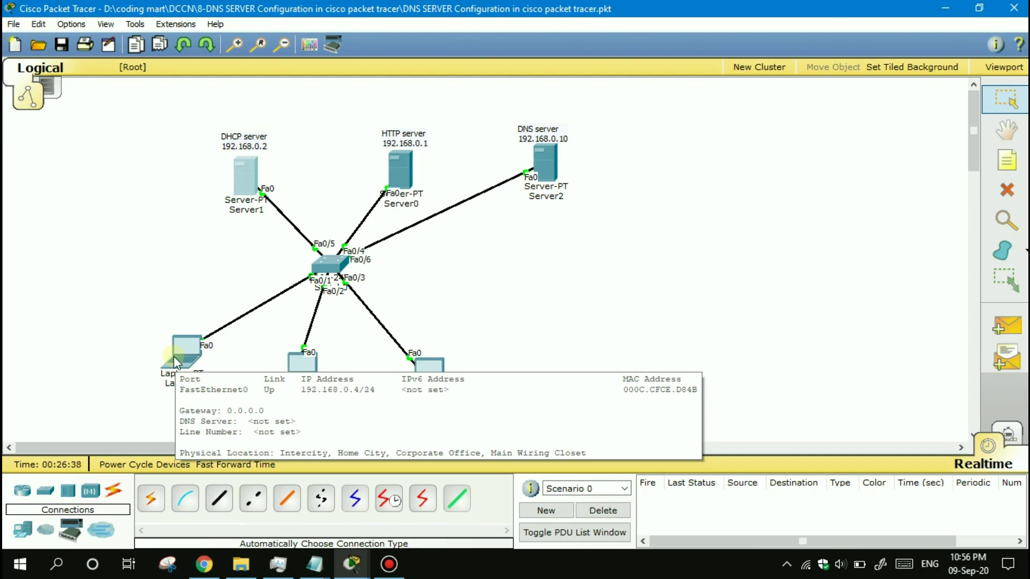
click(177, 363)
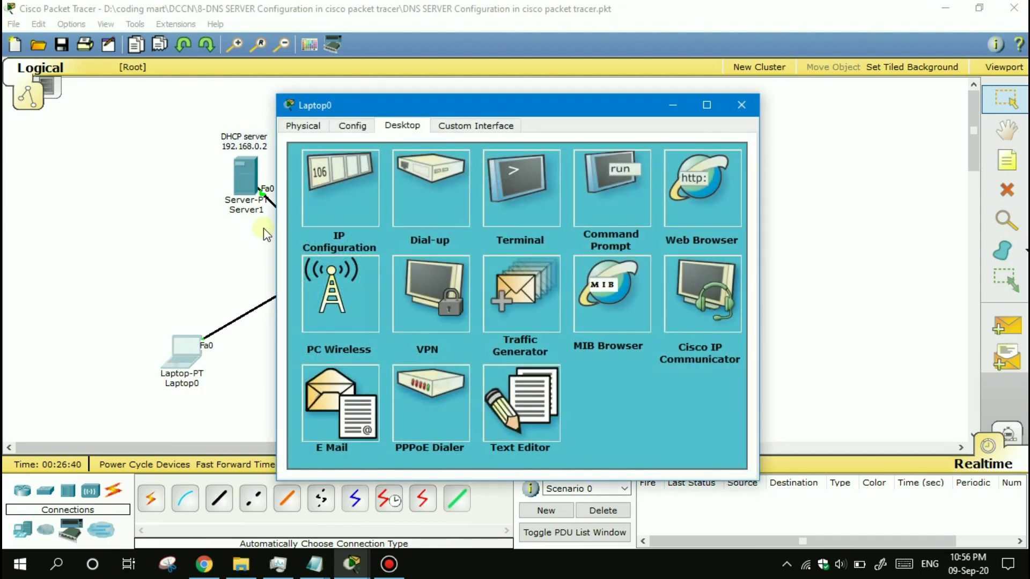
click(343, 176)
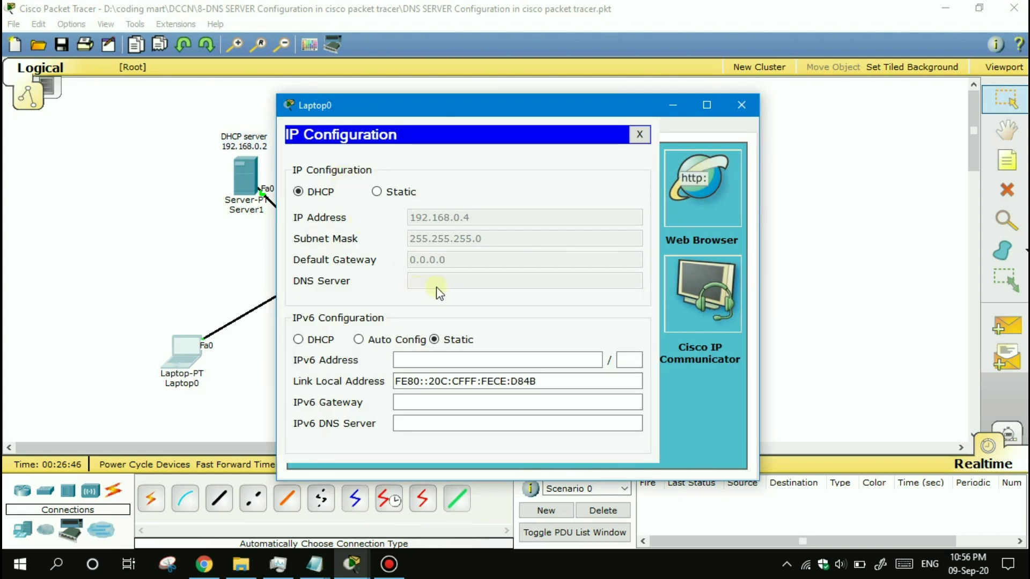
click(377, 191)
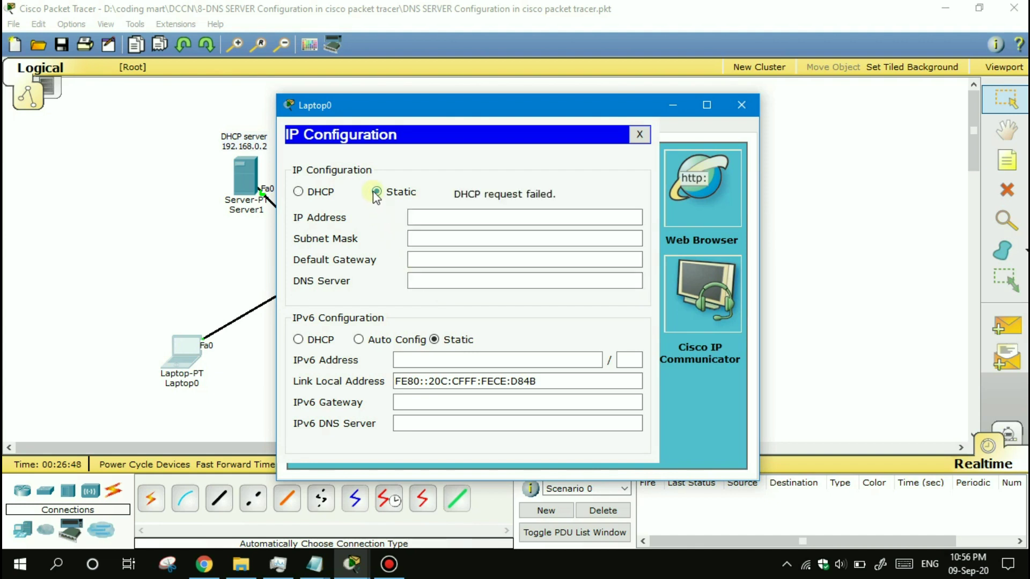
click(310, 192)
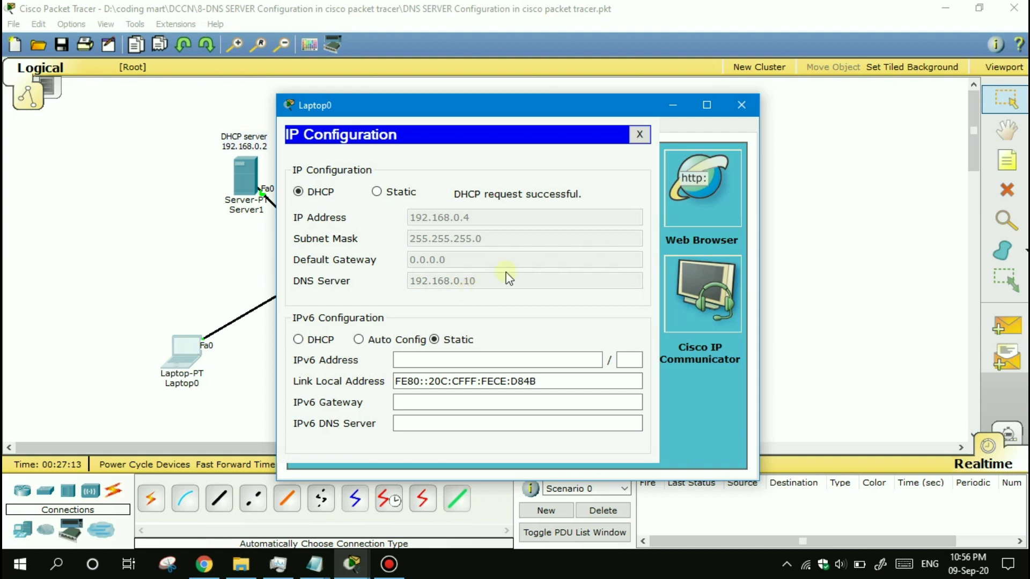
click(639, 134)
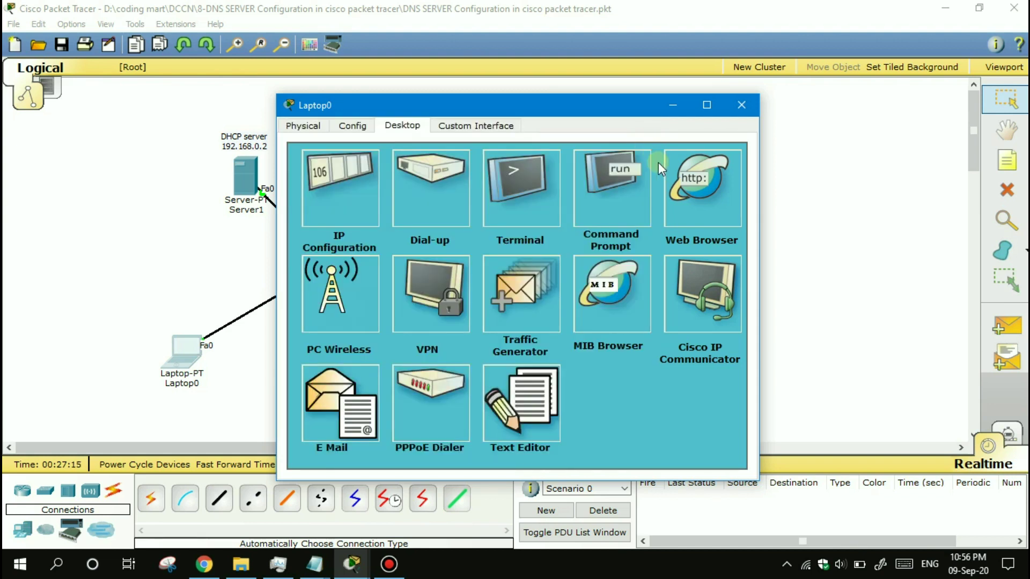
click(688, 185)
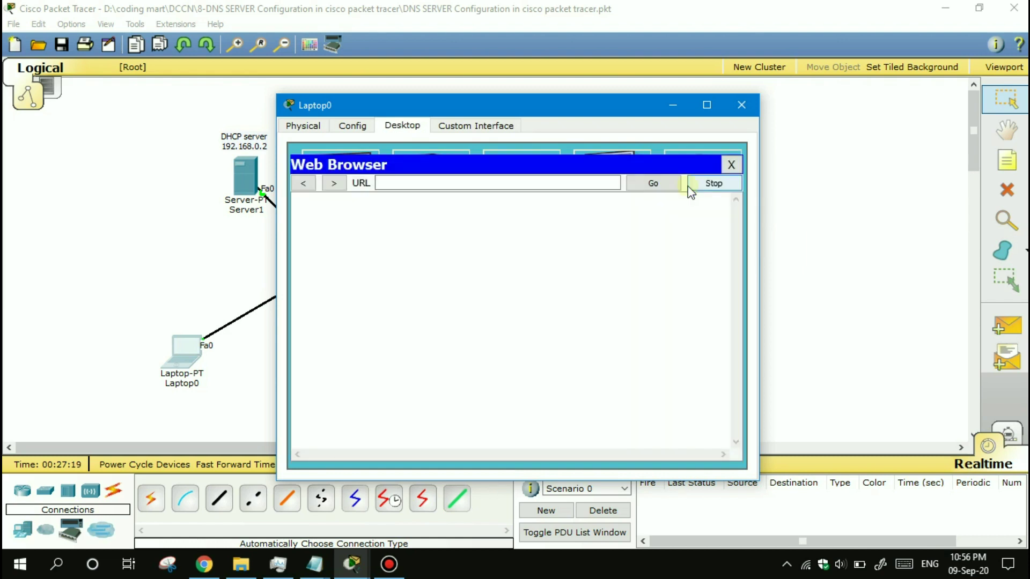
click(597, 183)
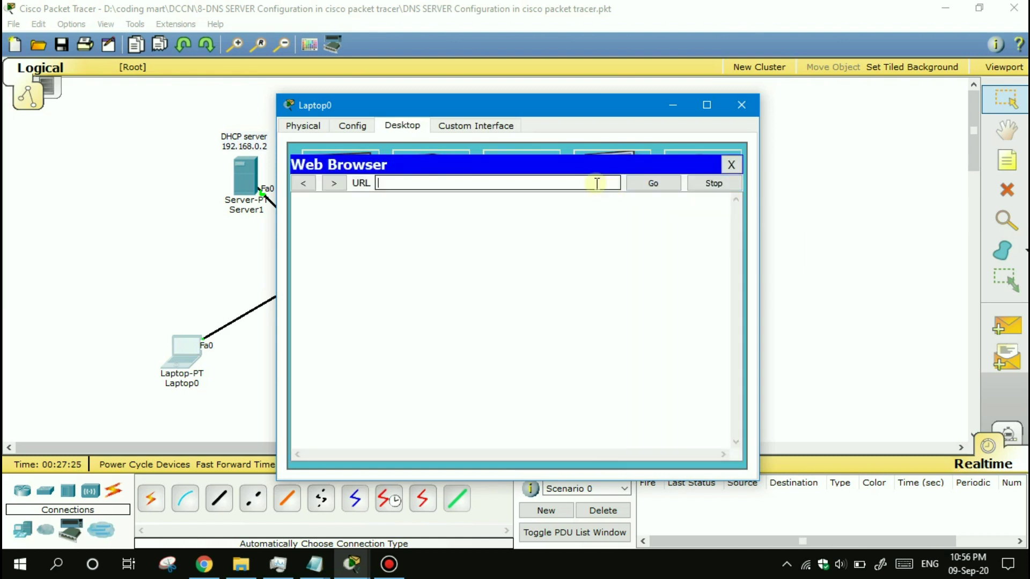
text(www.codingmart.com)
click(653, 185)
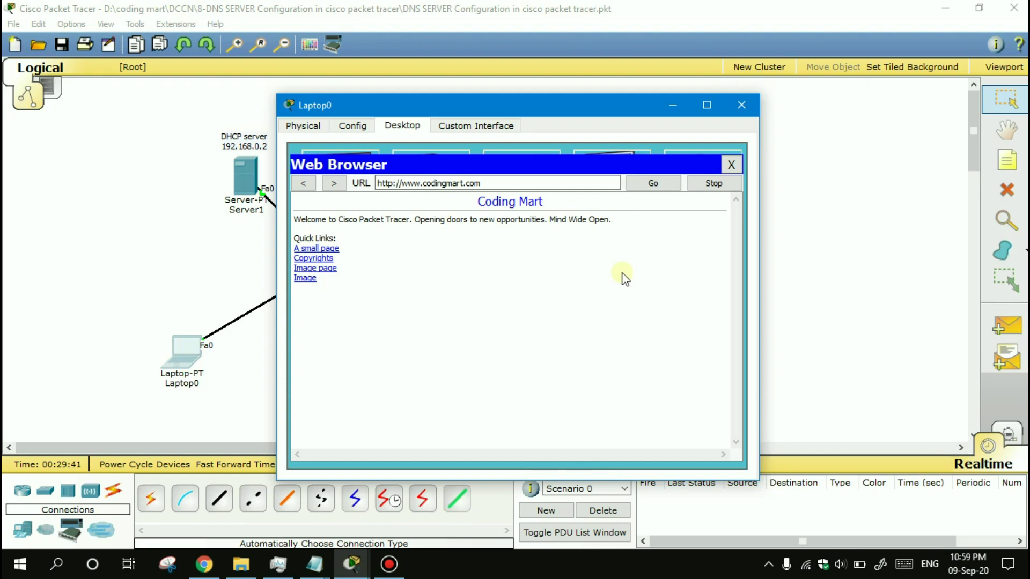
click(731, 164)
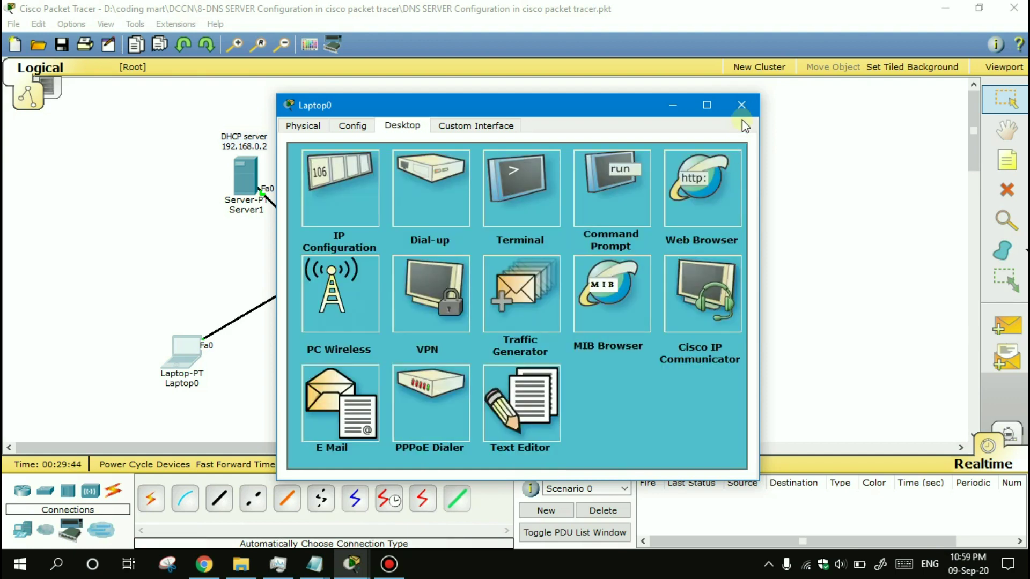
click(746, 111)
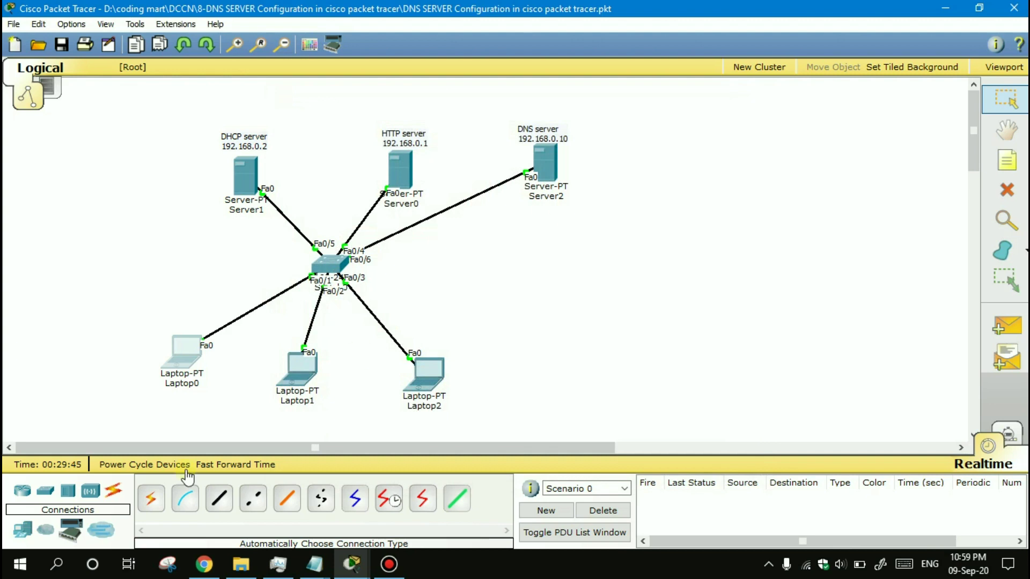
- Add two generic Server-PT end devices in a row to the right of the DNS server Server2
click(22, 532)
drag(219, 499, 632, 242)
drag(654, 193, 666, 162)
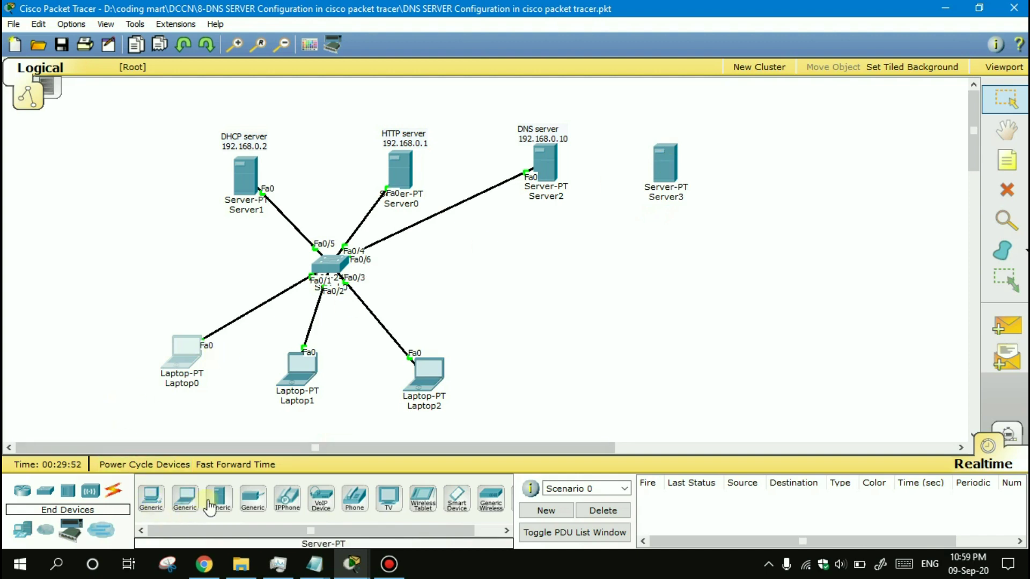
drag(218, 499, 288, 419)
drag(810, 142, 765, 160)
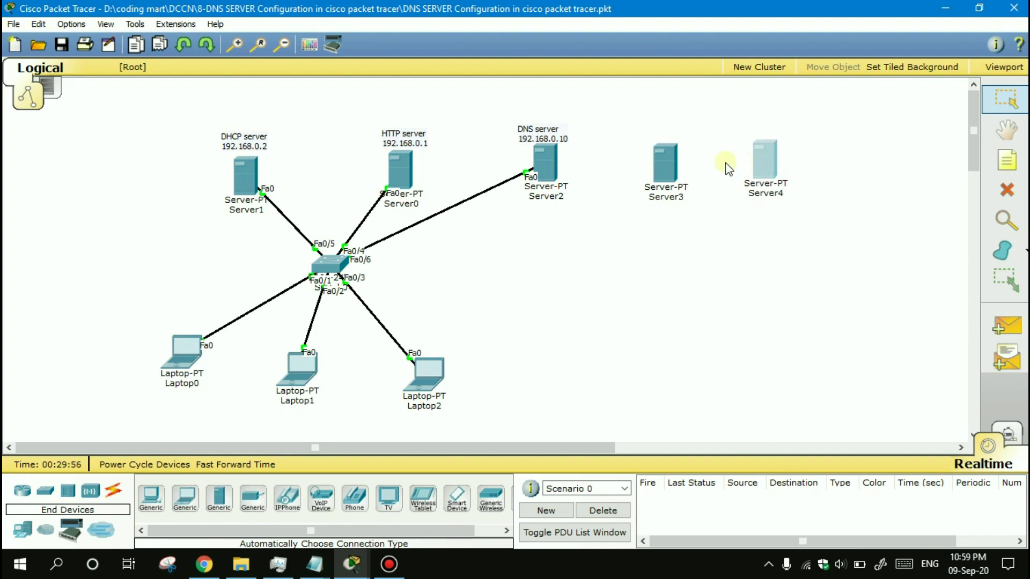
- Add a note reading "youtube server" and position it directly above Server3
key(n)
click(661, 138)
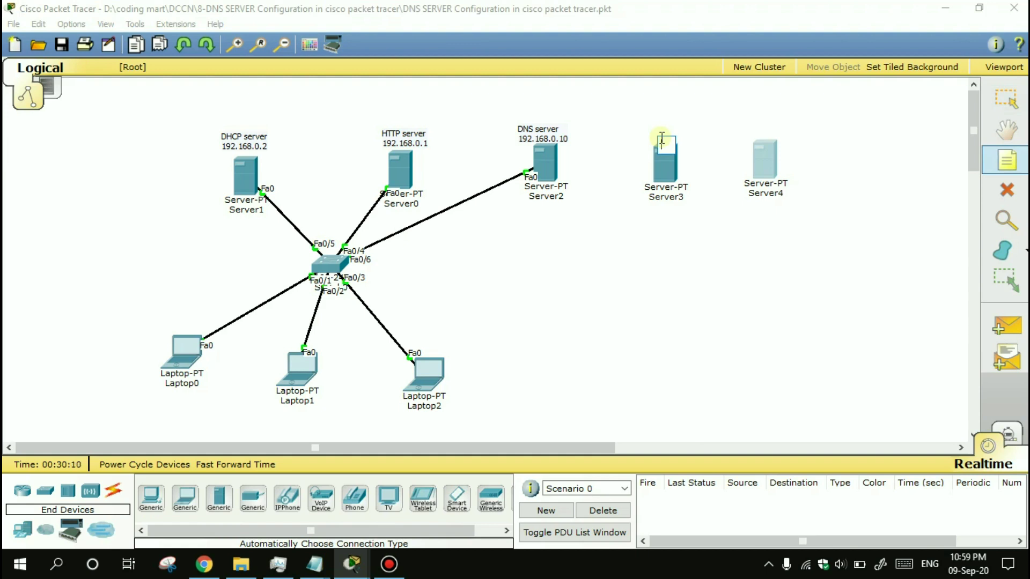
text(you)
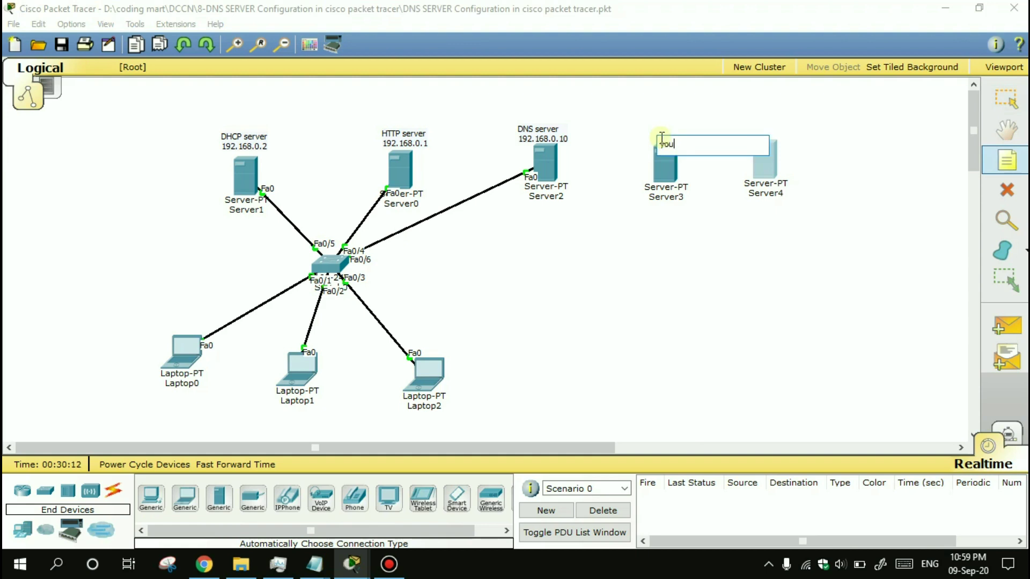
text(tube server)
key(Escape)
drag(686, 140, 664, 132)
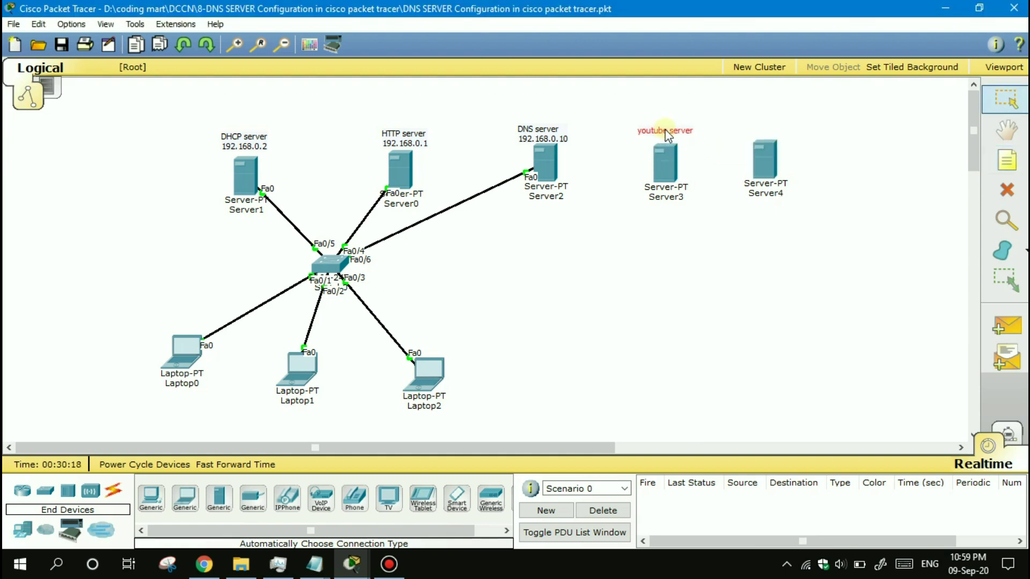
- Add a note reading "facebook server" and position it directly above Server4
click(760, 130)
key(n)
click(760, 130)
text(fas)
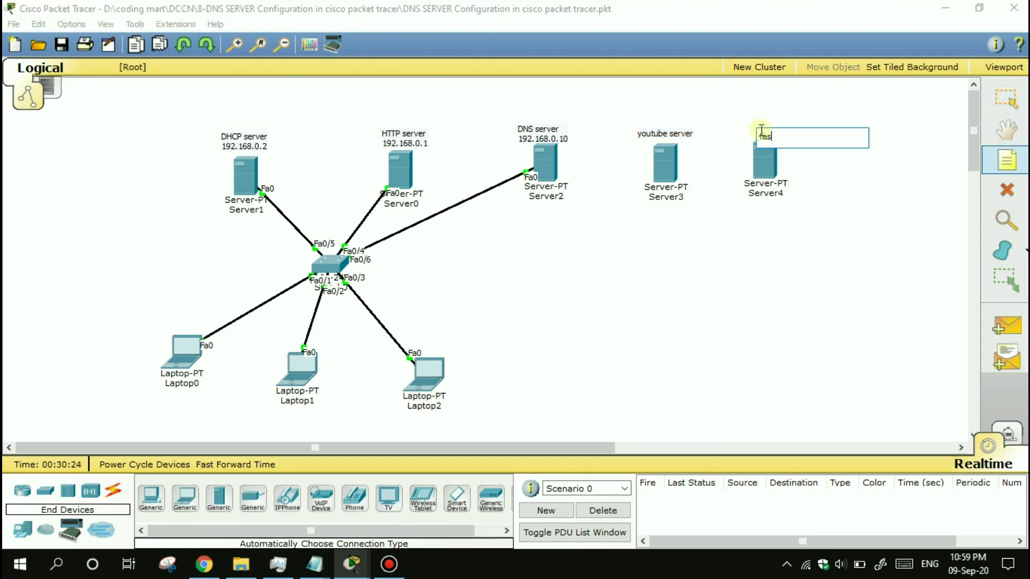
key(BackSpace)
text(cebook server)
click(841, 188)
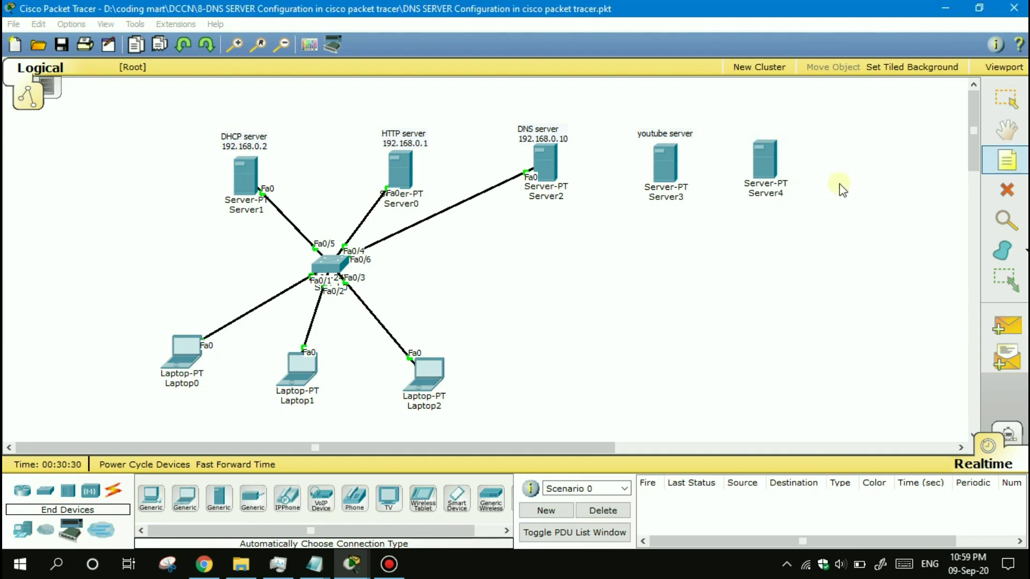
key(Escape)
drag(790, 135, 779, 130)
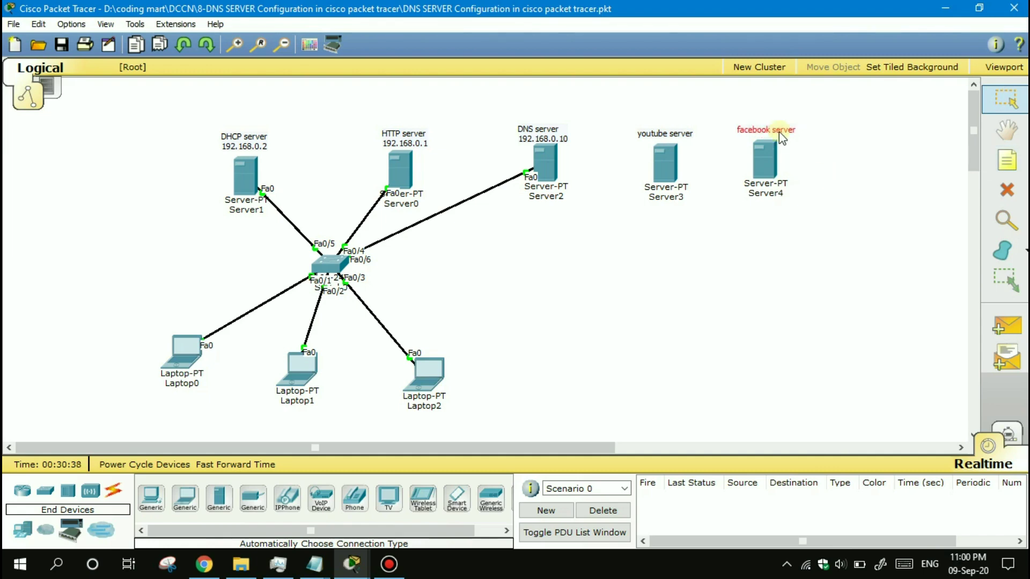
- In Server3's HTTP service, replace the "Cisco Packet Tracer" heading of index.html with "youtube server"
click(661, 163)
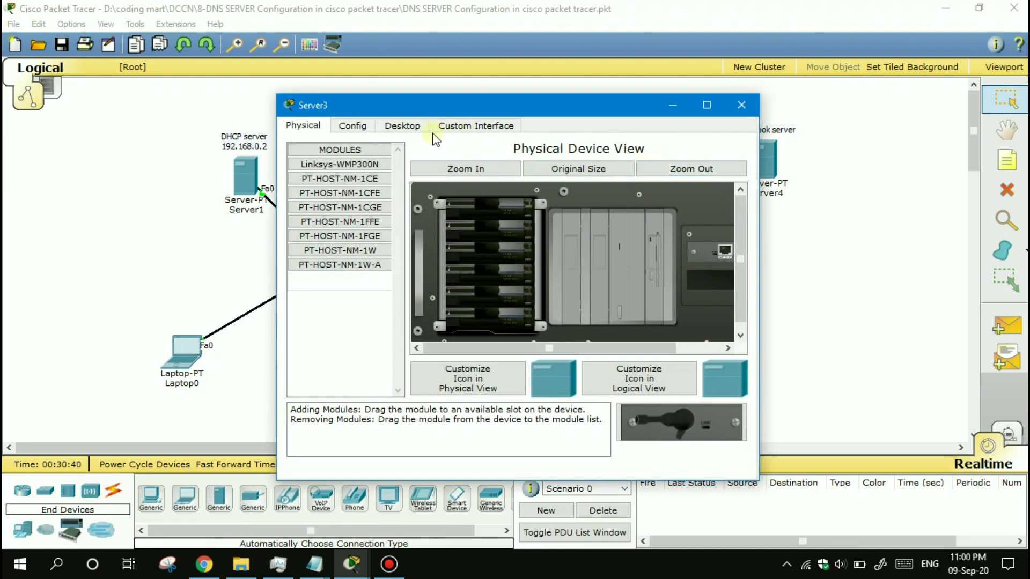
click(362, 125)
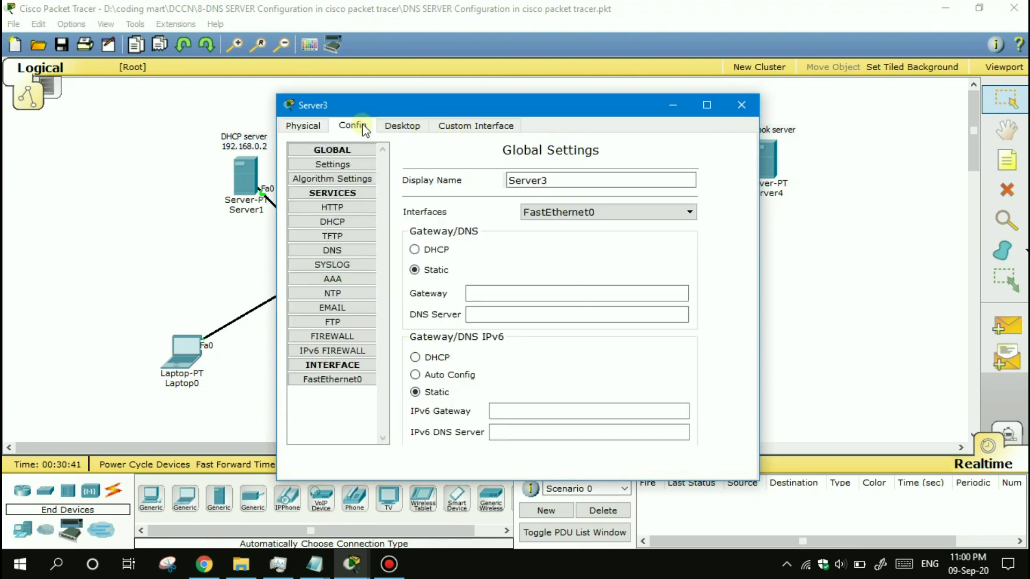
click(351, 208)
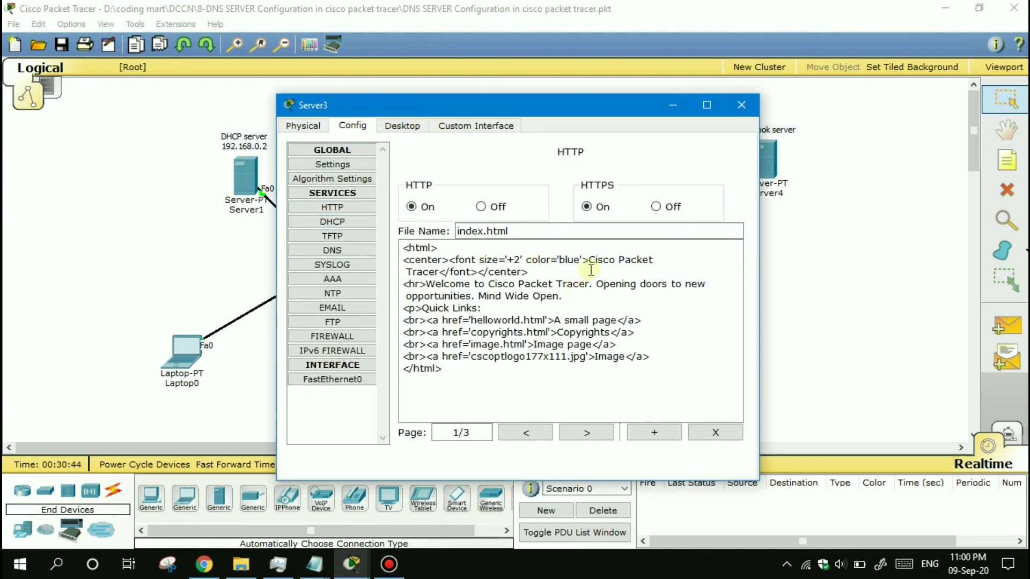
drag(588, 261, 440, 272)
text(youtu)
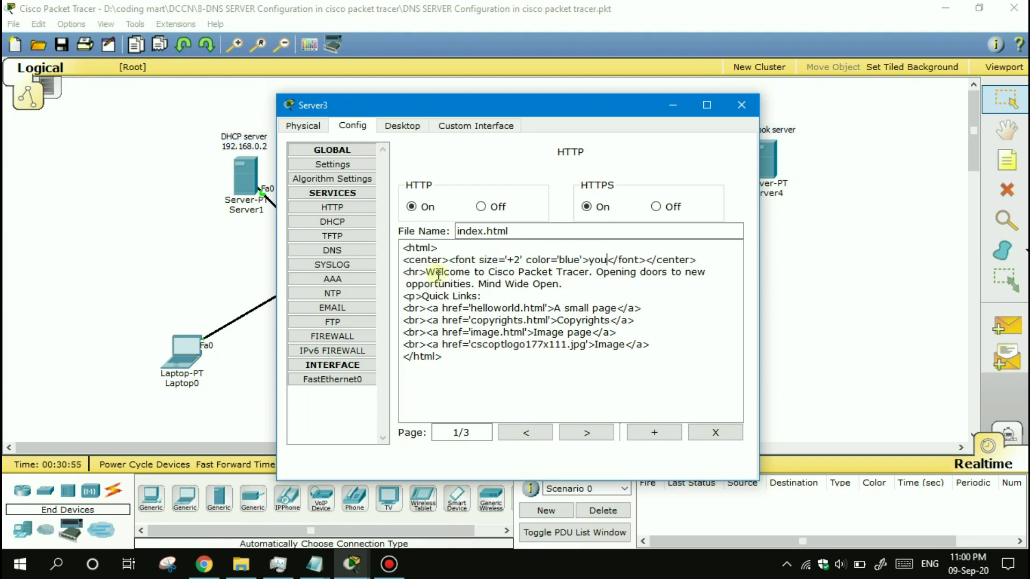
text(be)
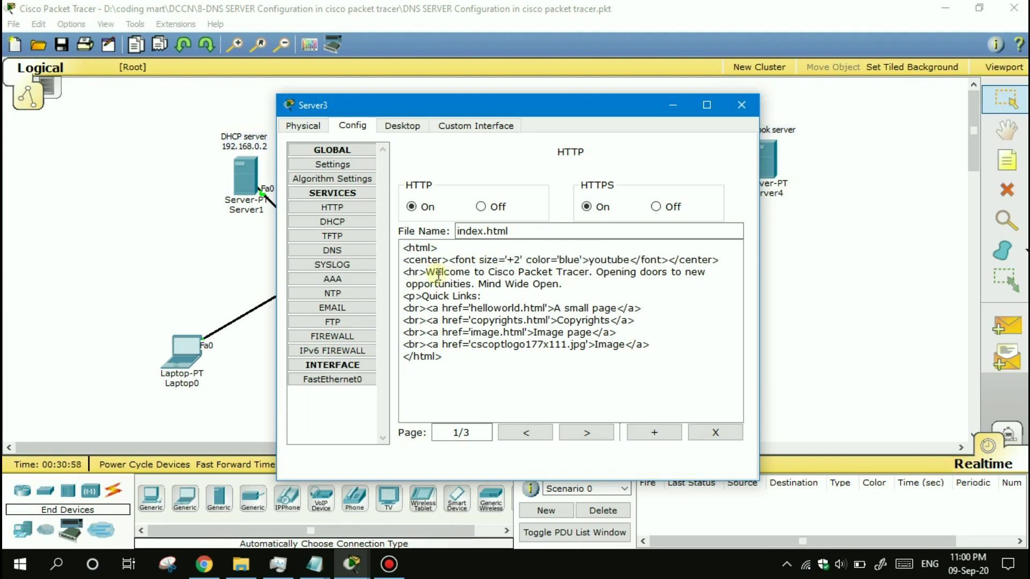
text( server)
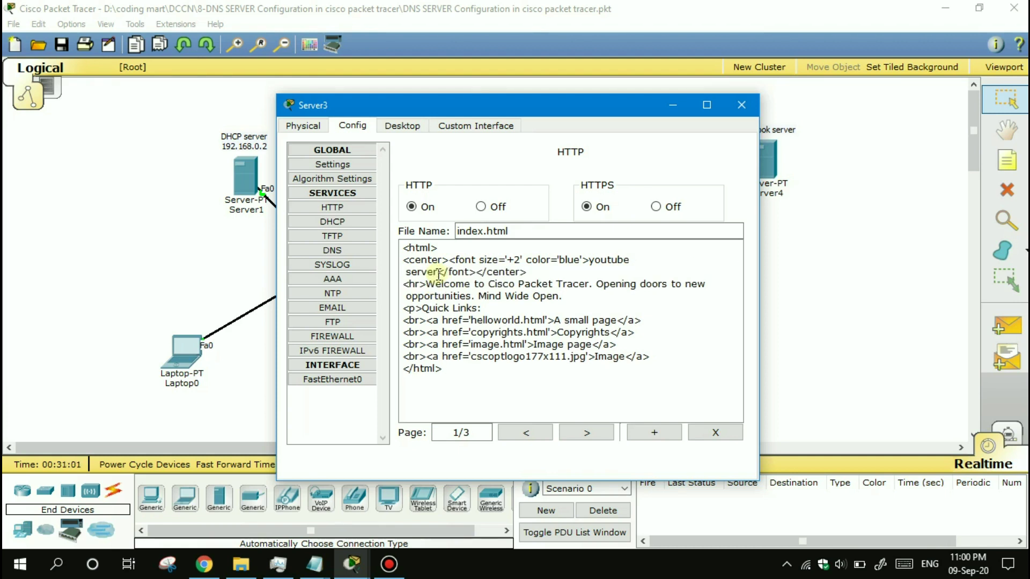
- Give Server3 the static IP address 192.168.0.20 with subnet mask 255.255.255.0
click(393, 129)
click(358, 161)
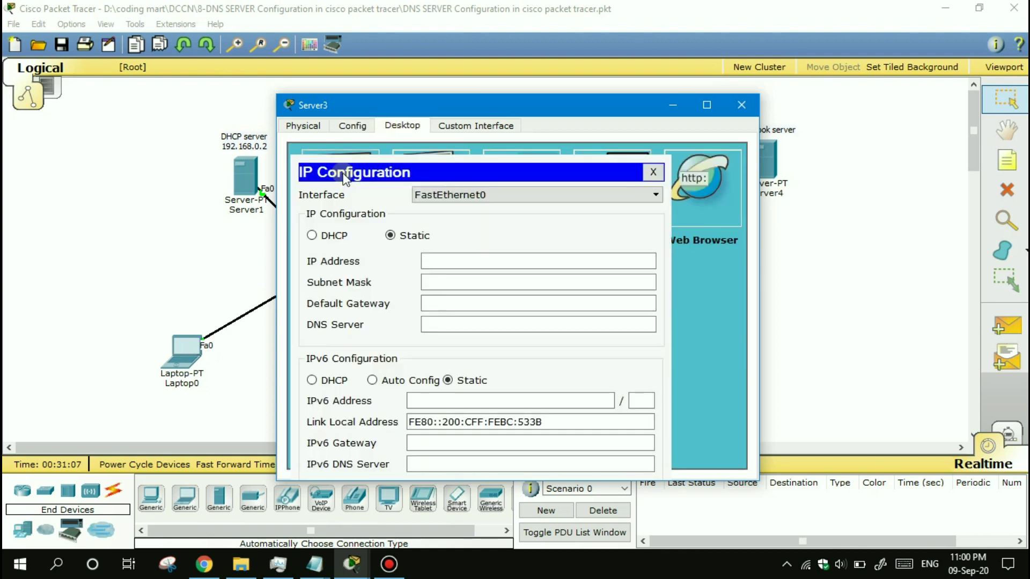
click(443, 257)
text(1)
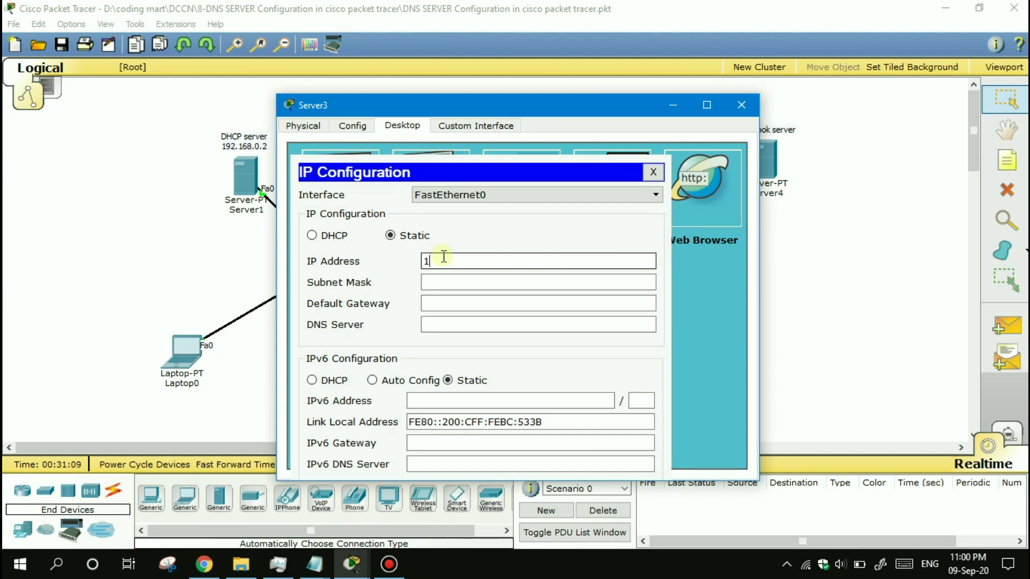
text(92.168.0.20)
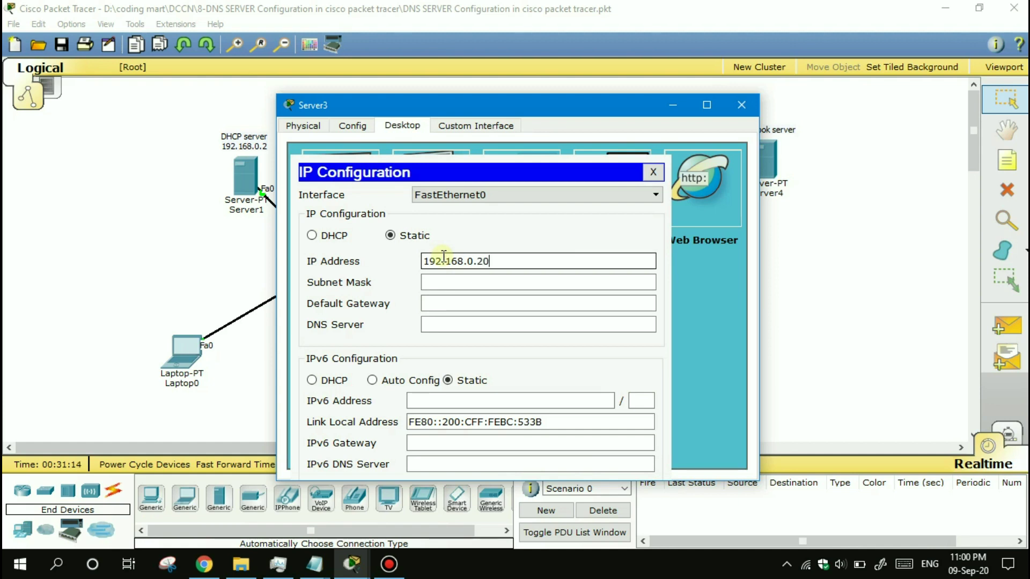
click(473, 283)
- Copy Server3's IP address 192.168.0.20 into a second line of the "youtube server" note
drag(499, 261, 411, 263)
key(ctrl+c)
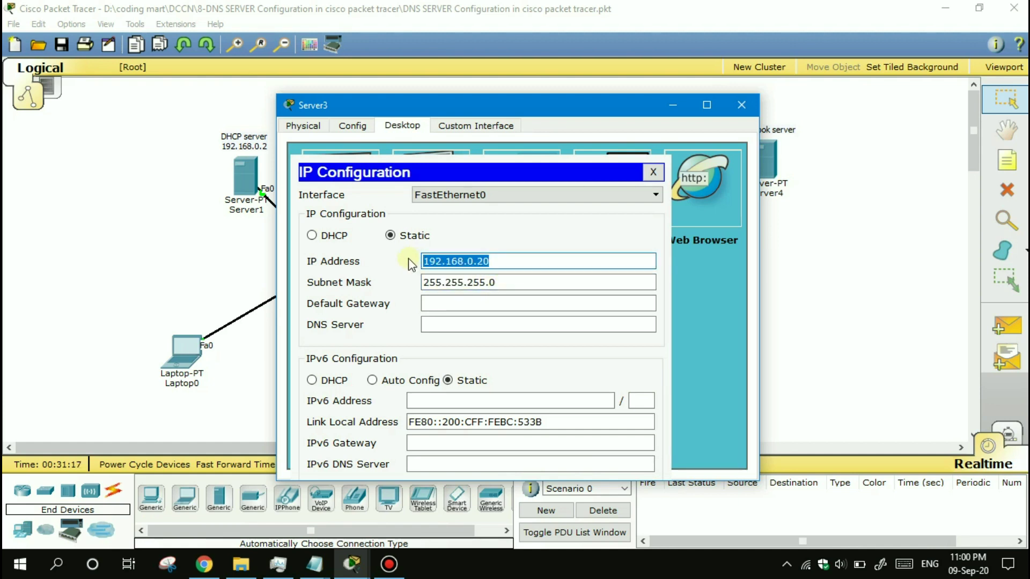
click(653, 171)
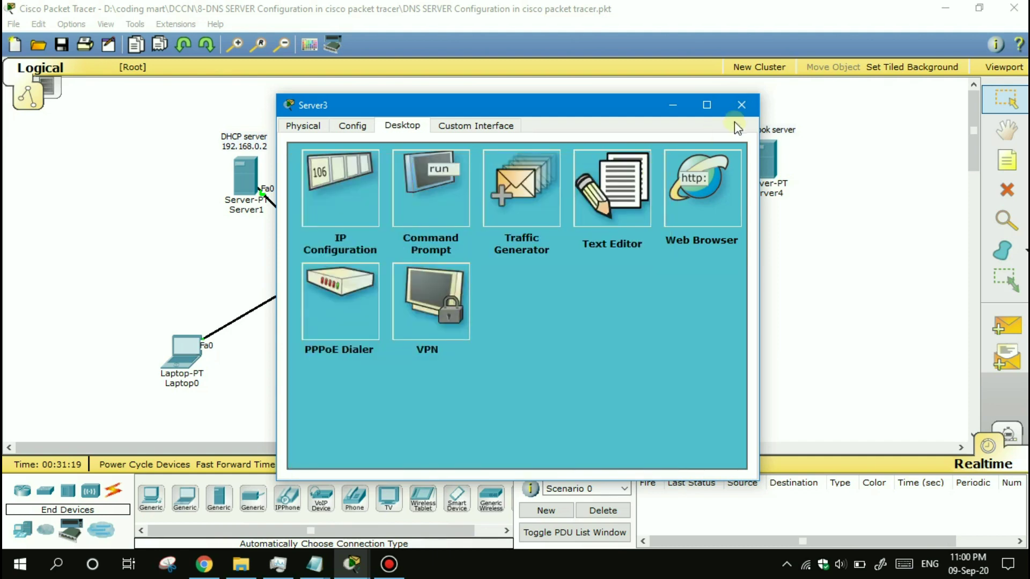
click(741, 106)
click(687, 132)
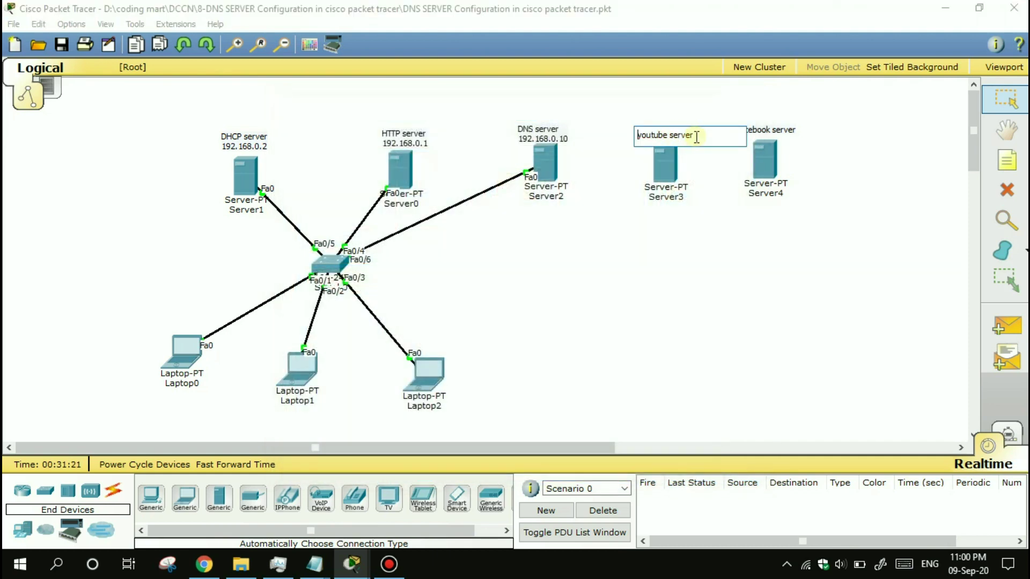
key(Return)
key(ctrl+v)
click(716, 185)
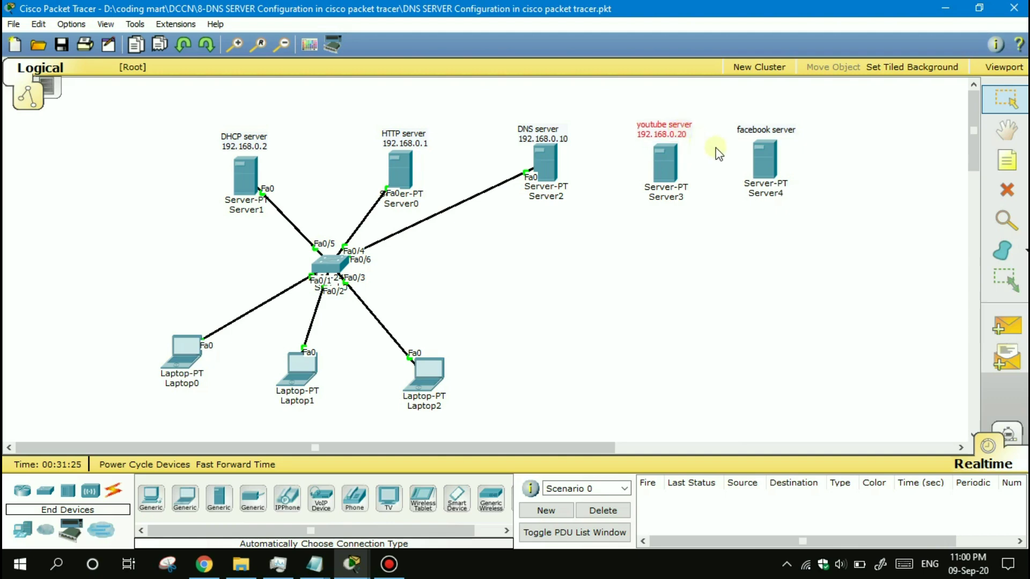
- In Server4's HTTP service, replace the "Cisco Packet Tracer" heading of index.html with "facebook server"
mouse_move(762, 161)
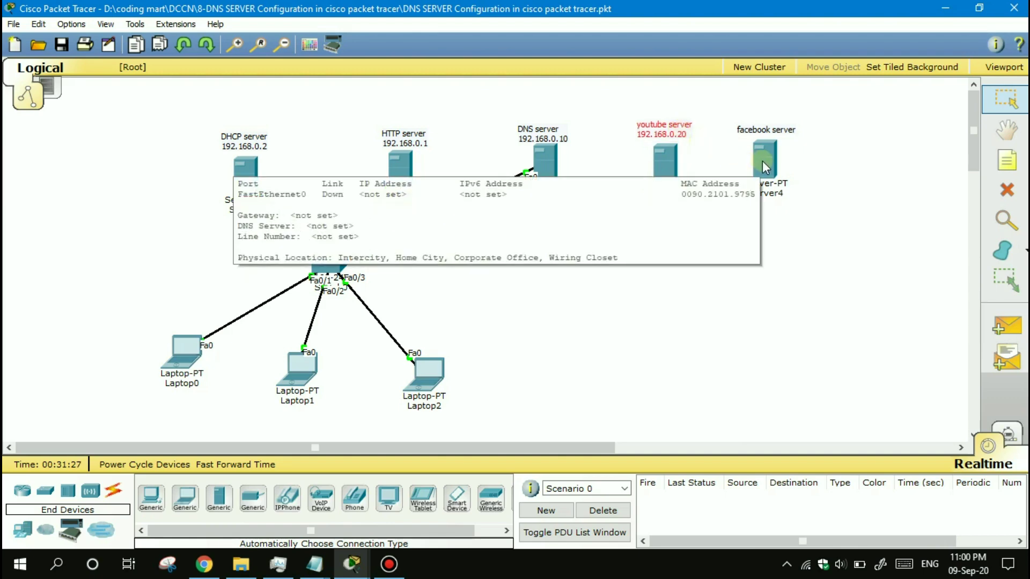
click(762, 162)
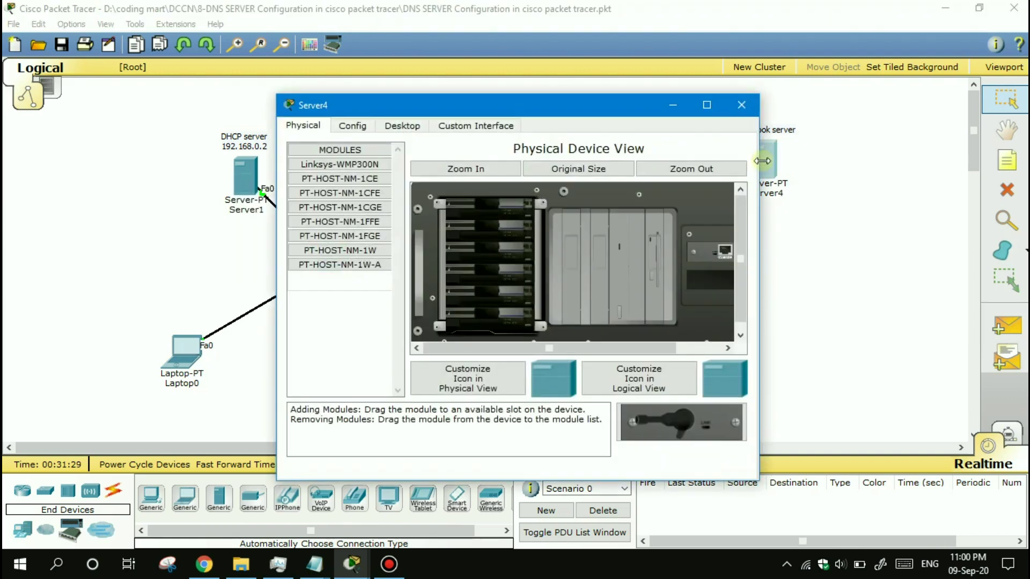
click(361, 125)
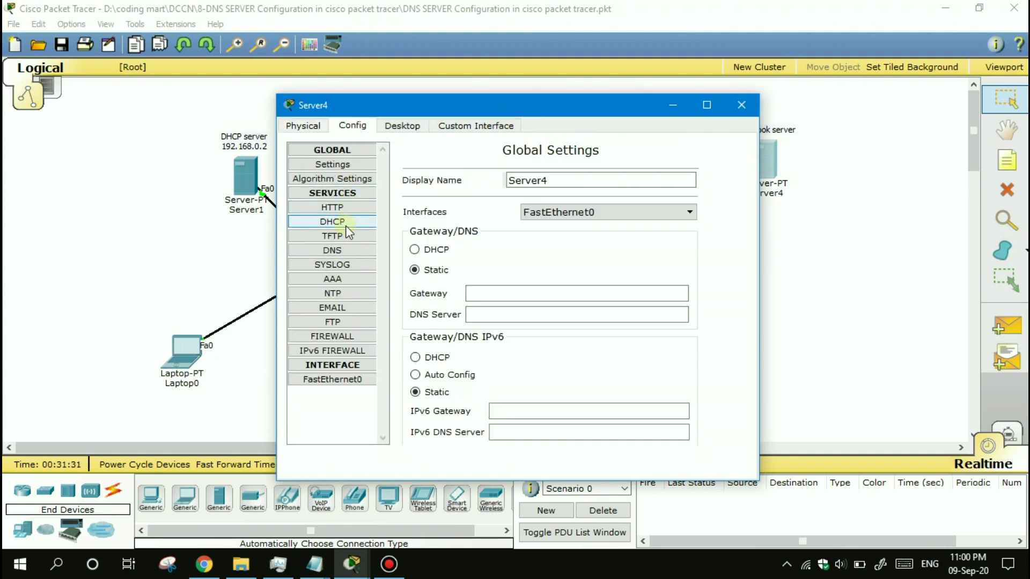
click(343, 211)
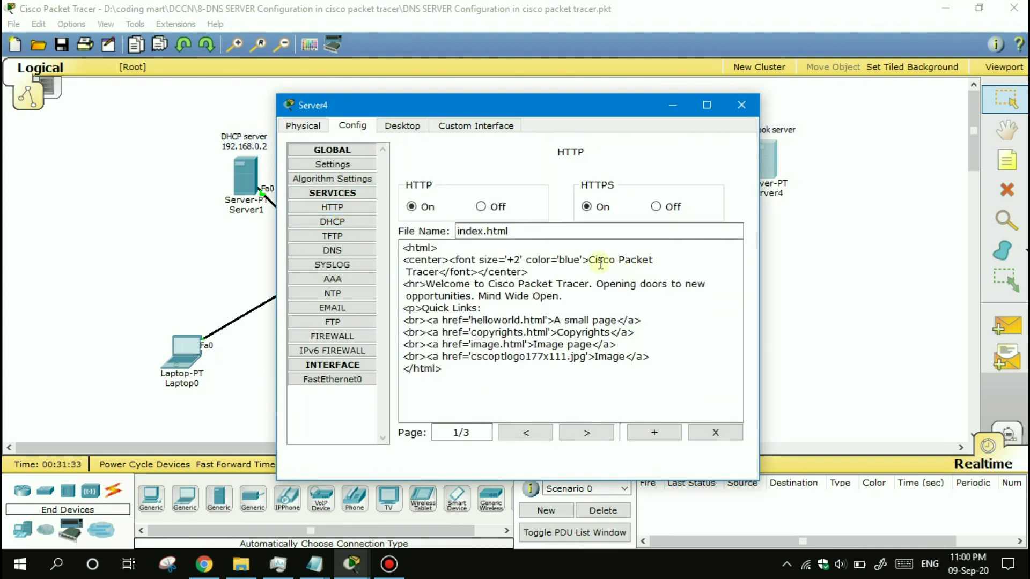
drag(589, 262, 440, 272)
text(face)
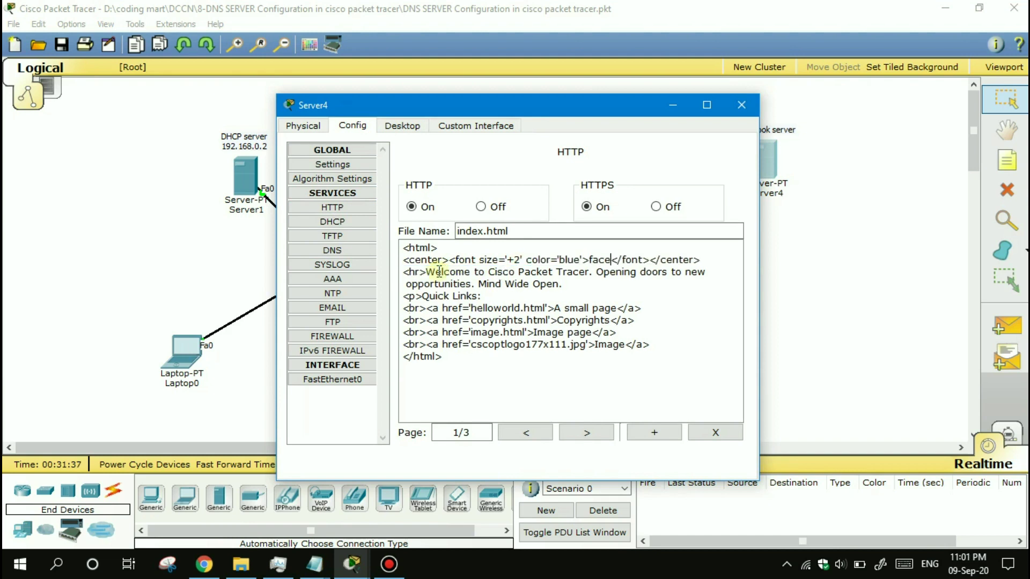
text(book s)
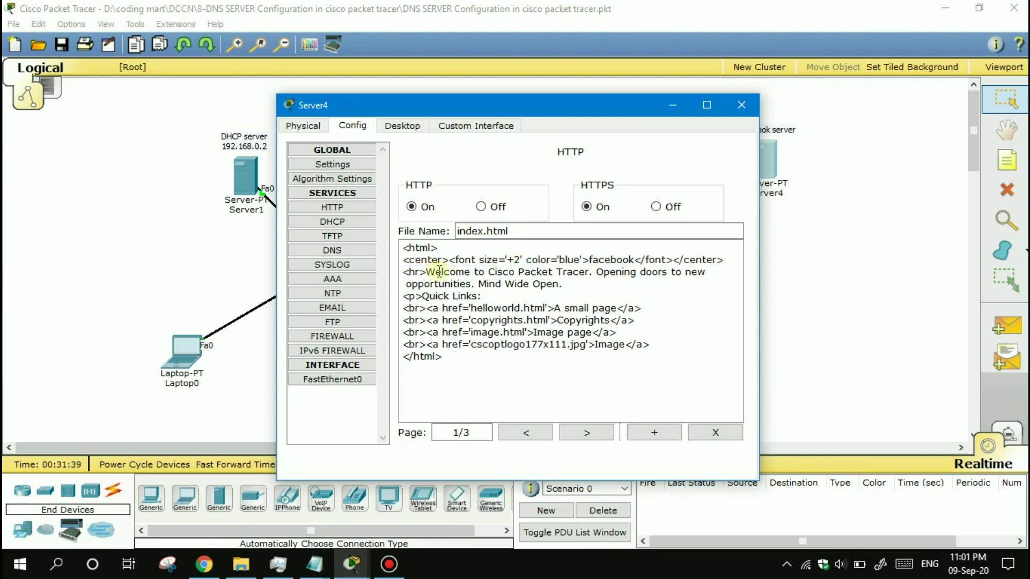
text(erver)
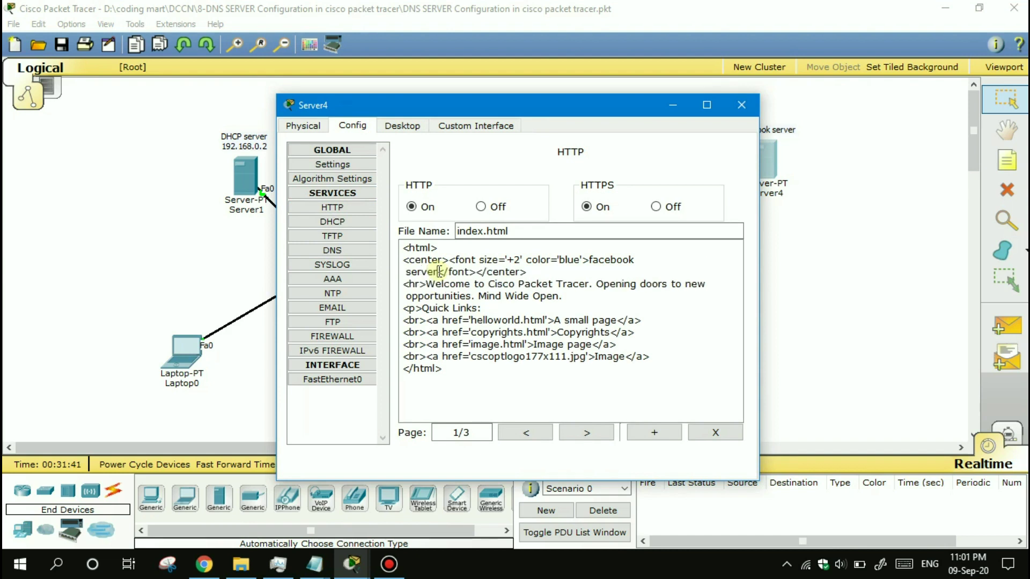
- Give Server4 the static IP address 192.168.0.30 with subnet mask 255.255.255.0
click(403, 125)
click(353, 183)
click(452, 259)
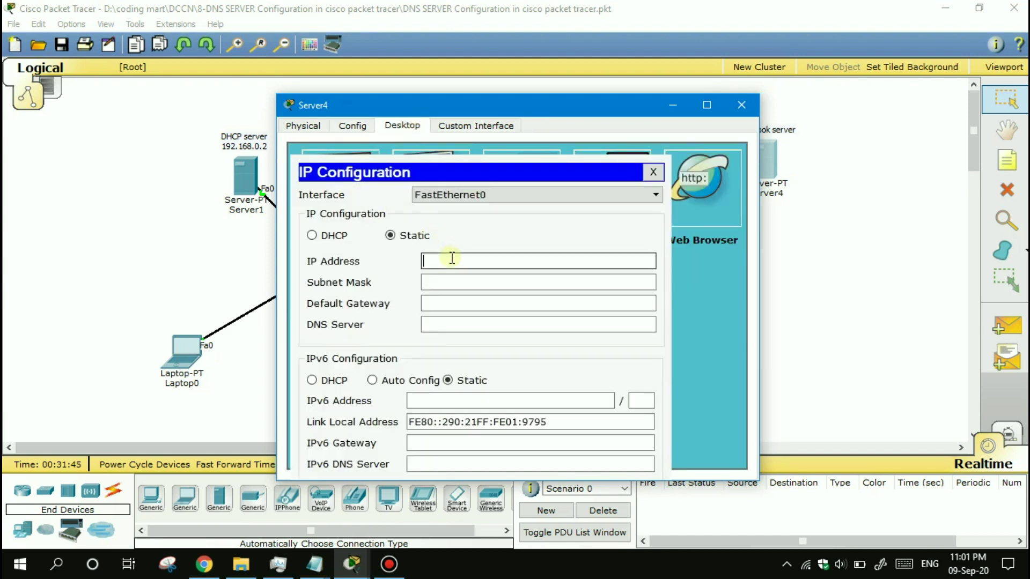
text(192.168.0.30)
click(497, 276)
- Copy Server4's IP address 192.168.0.30 into a second line of the "facebook server" note and shift the note slightly up above the server
drag(502, 261, 412, 263)
key(ctrl+c)
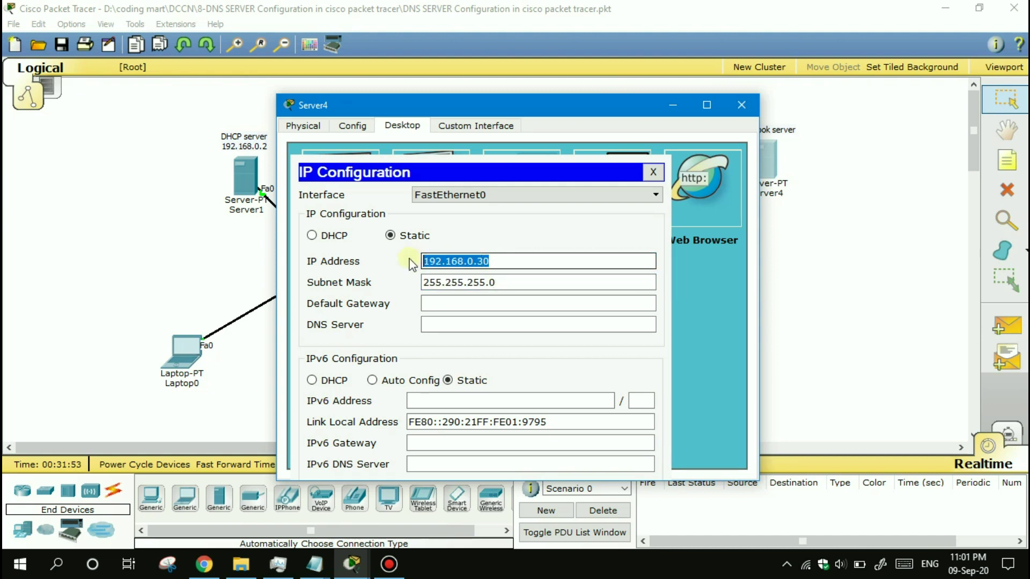
click(653, 172)
click(752, 103)
click(757, 131)
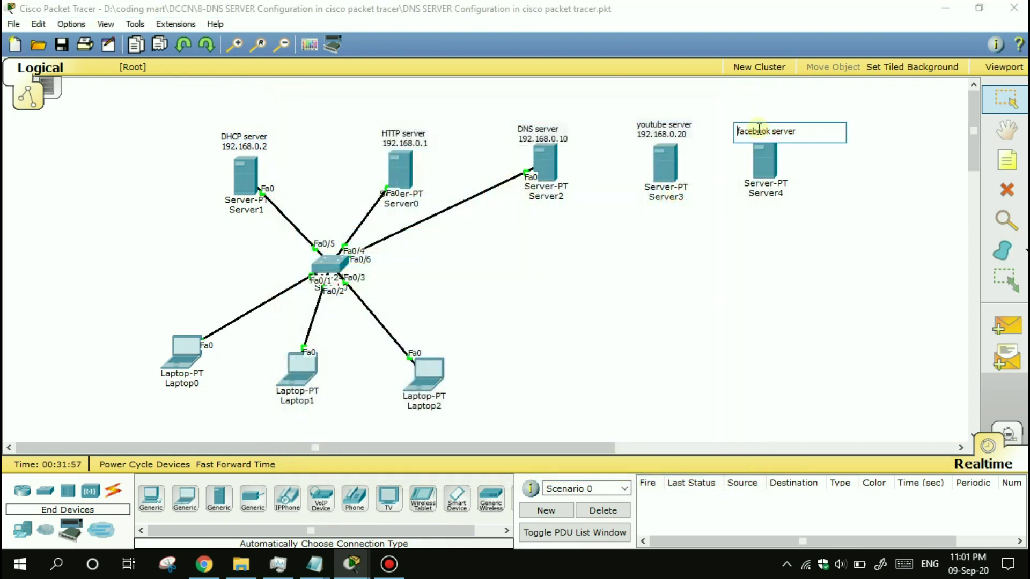
key(Return)
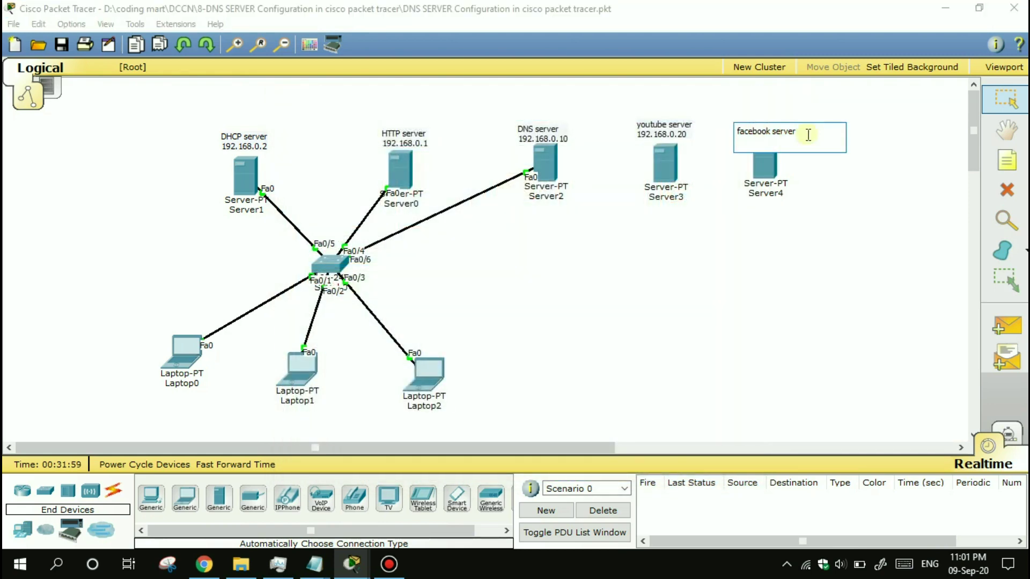
key(ctrl+v)
click(840, 185)
drag(785, 139, 783, 131)
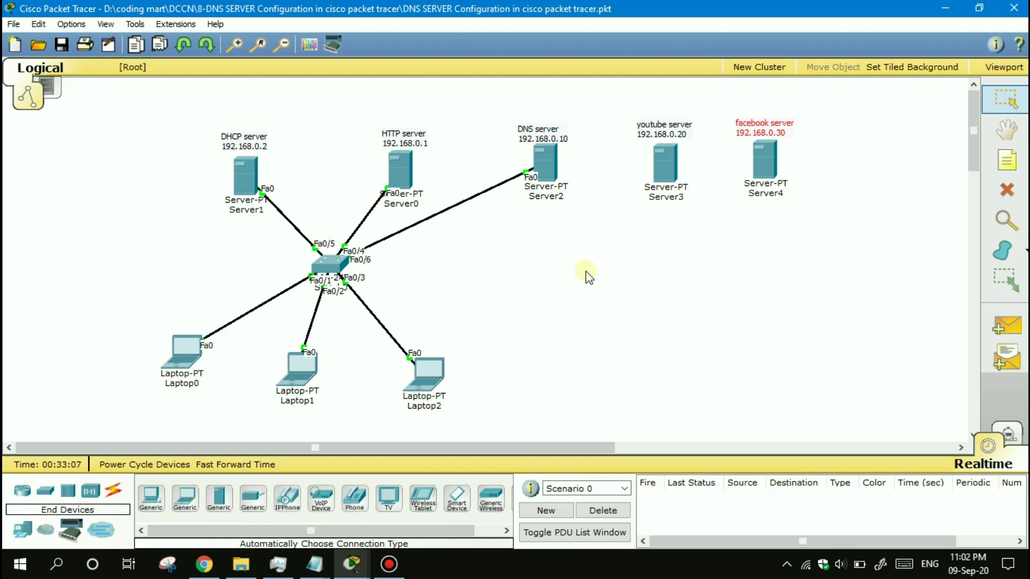
- Connect the switch to Server3 and to Server4 using automatically chosen connection types
click(114, 493)
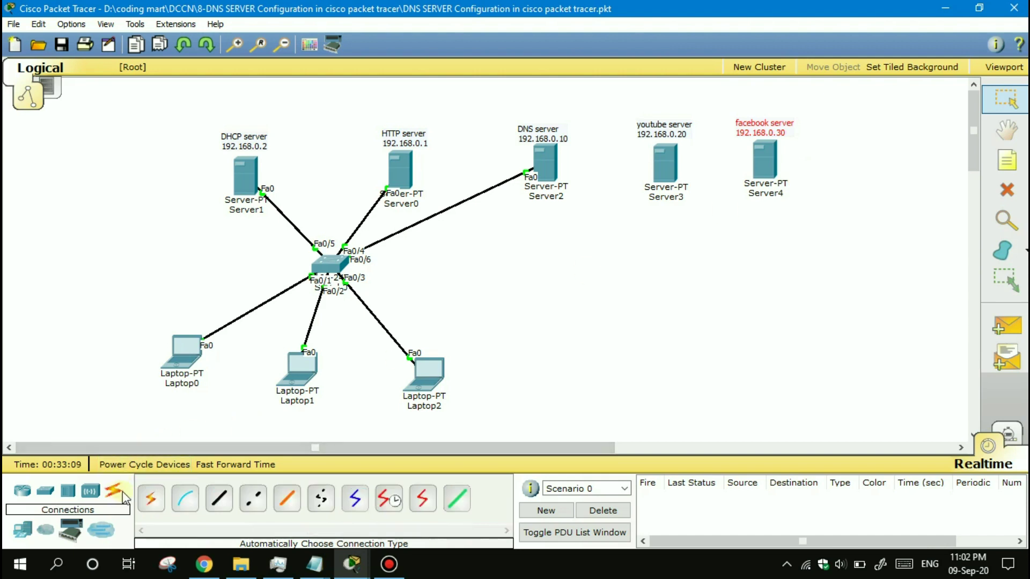
click(337, 271)
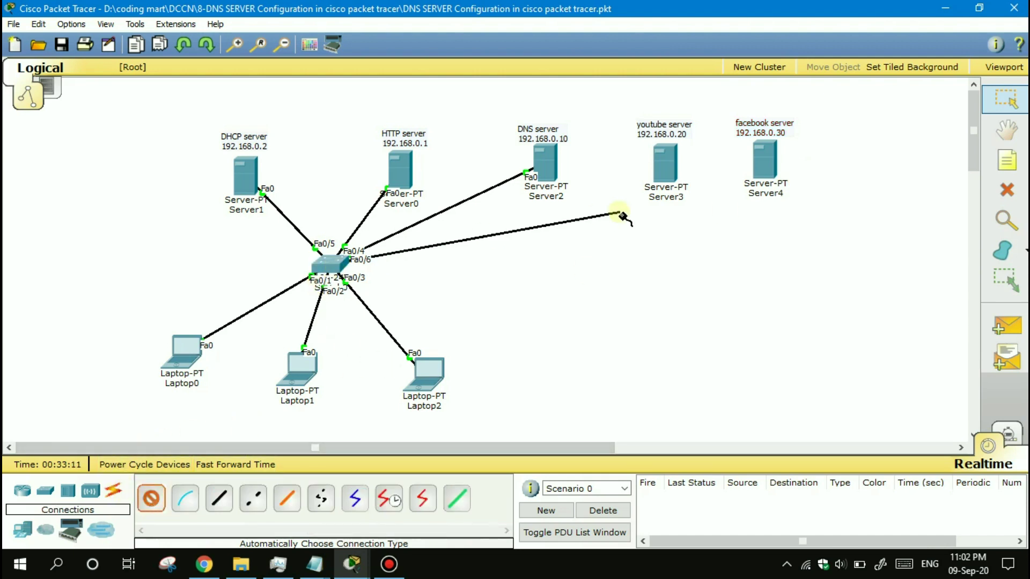
click(664, 163)
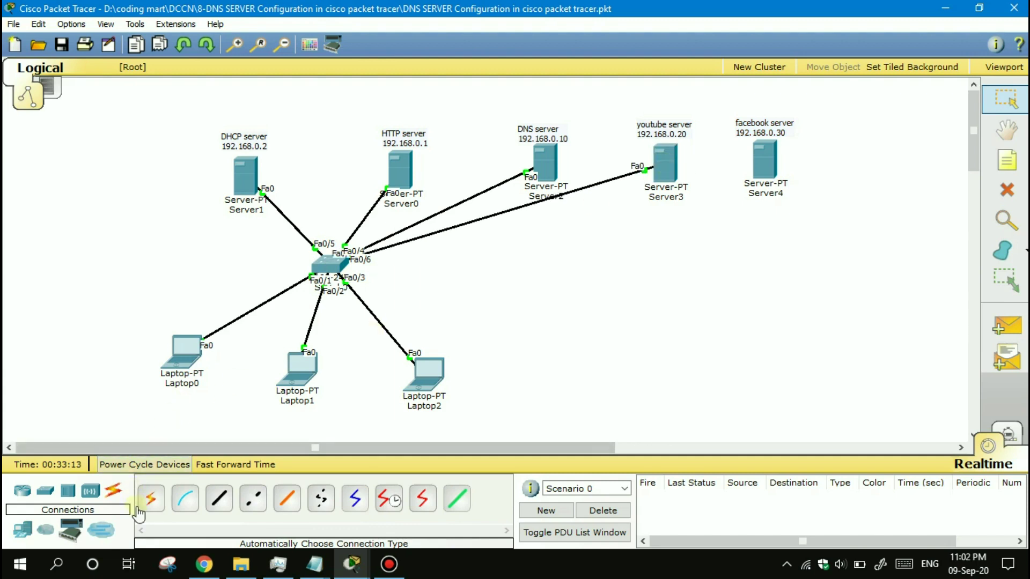
click(151, 499)
click(328, 264)
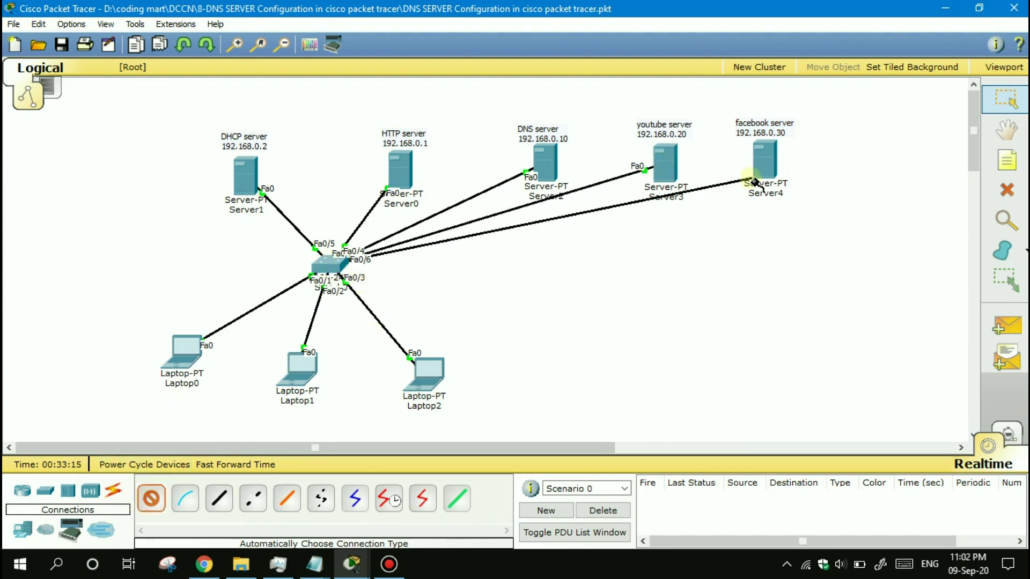
click(765, 163)
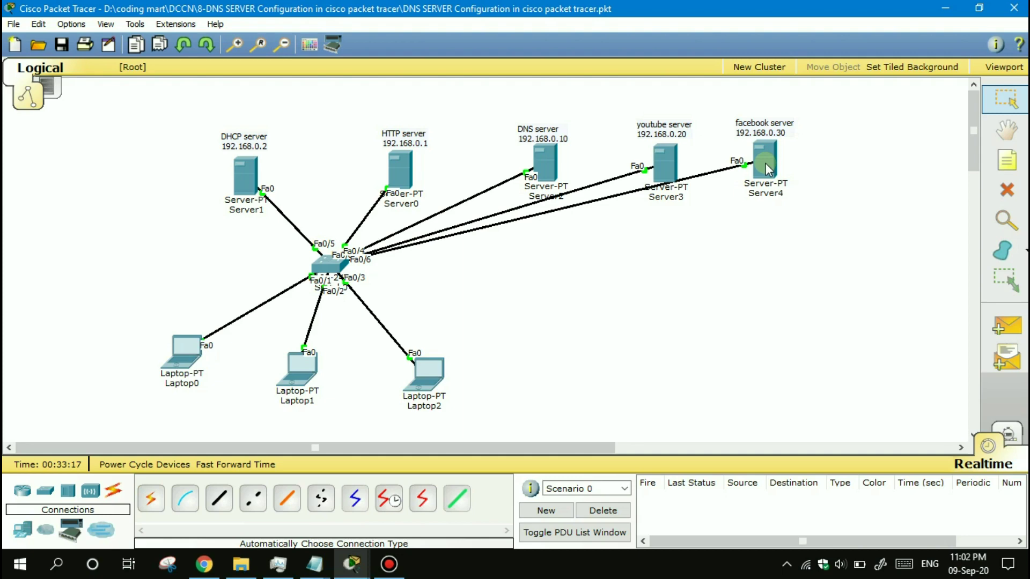
click(552, 170)
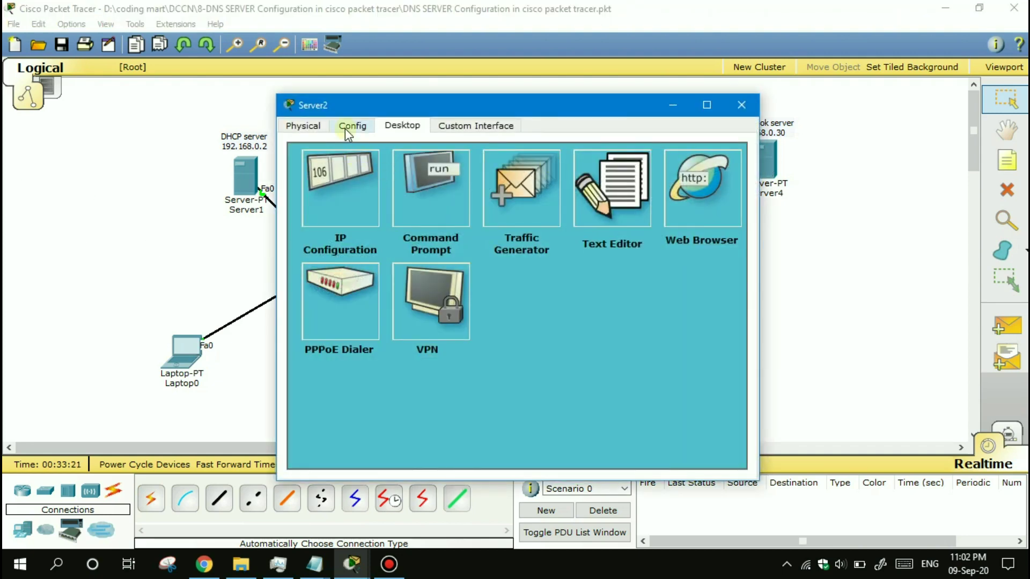
click(345, 127)
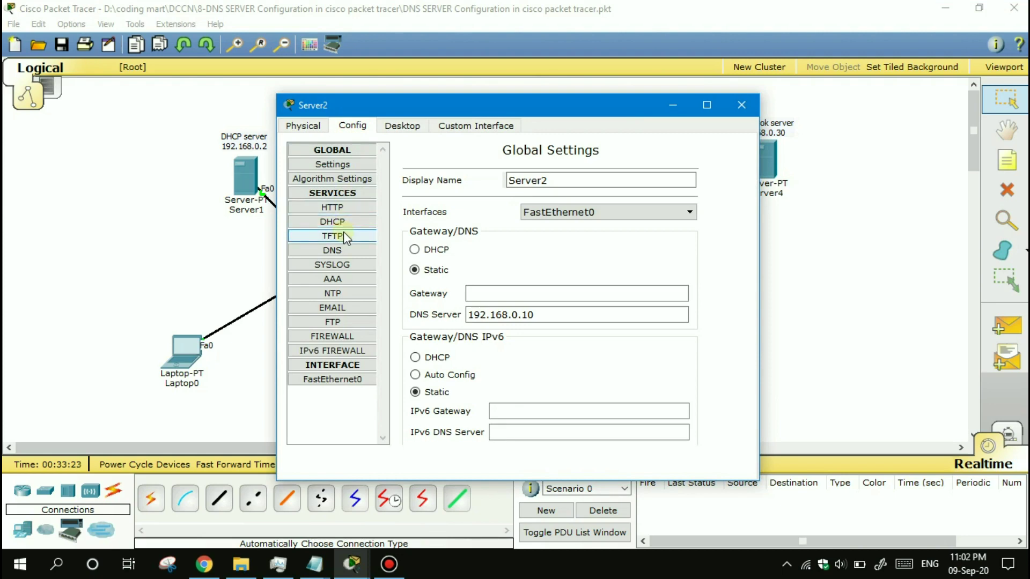
click(344, 253)
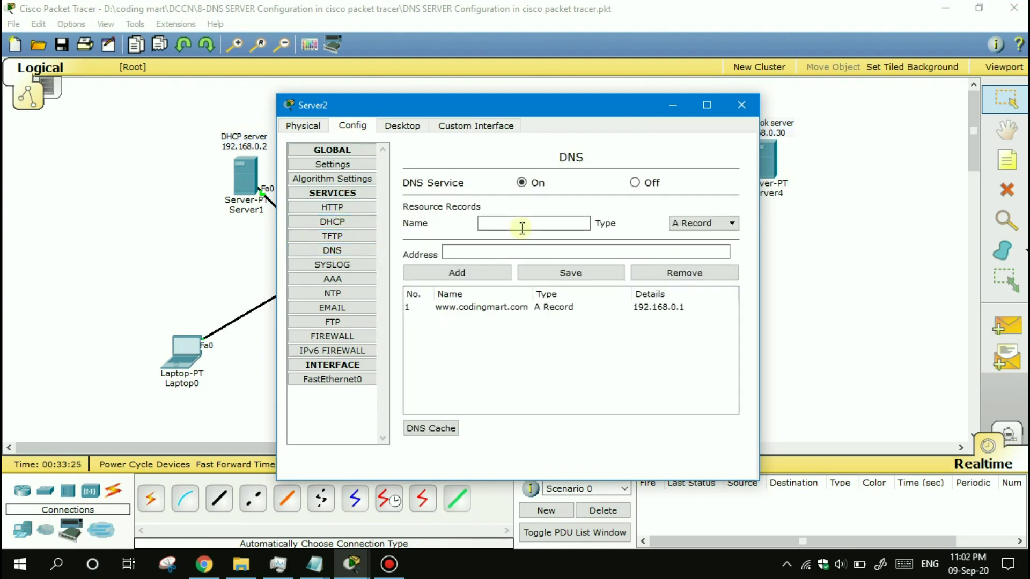
drag(510, 103, 321, 66)
click(325, 188)
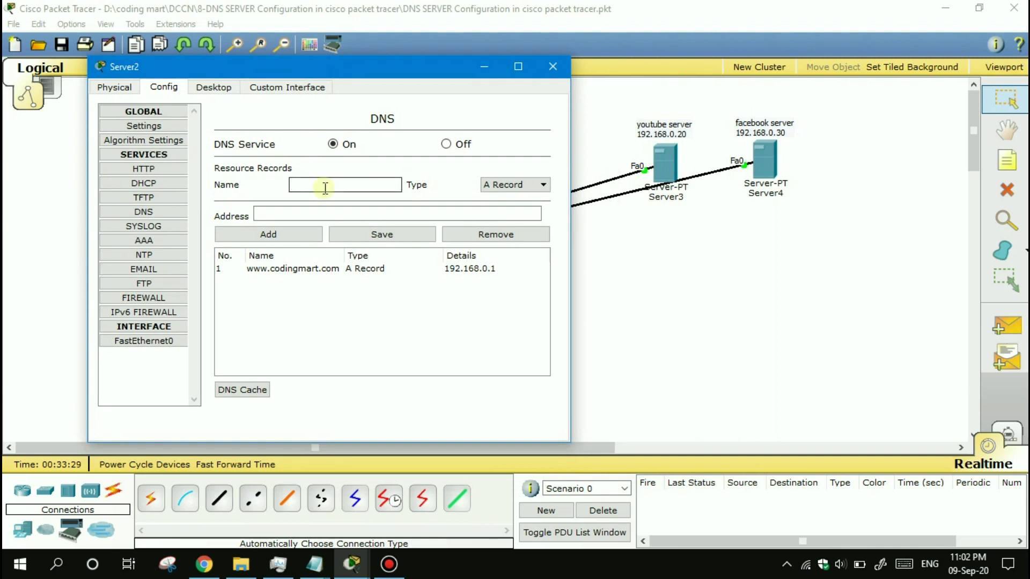
text(www.facebook.com)
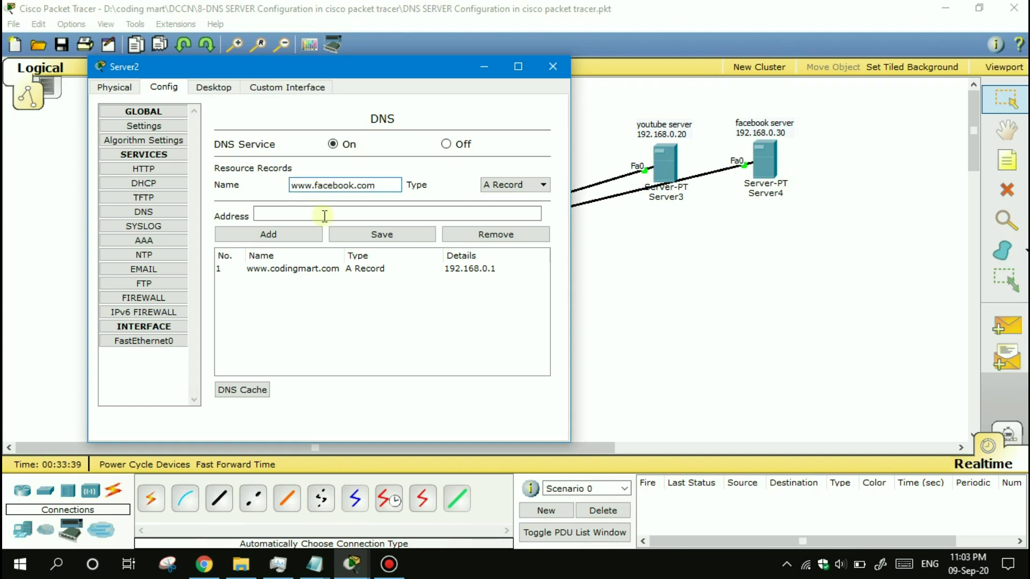
click(324, 215)
text(192.168.0.30)
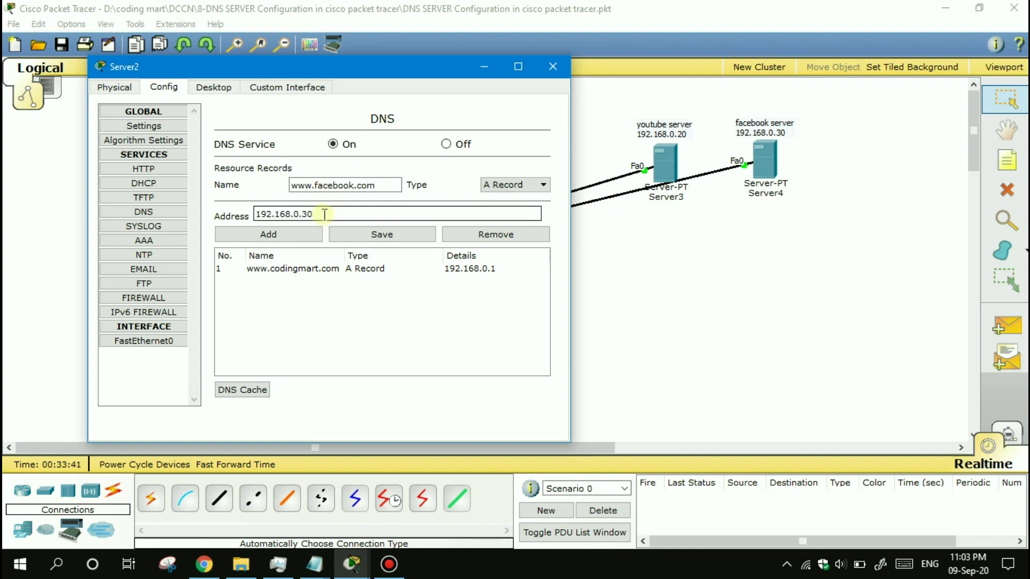
click(298, 237)
click(326, 184)
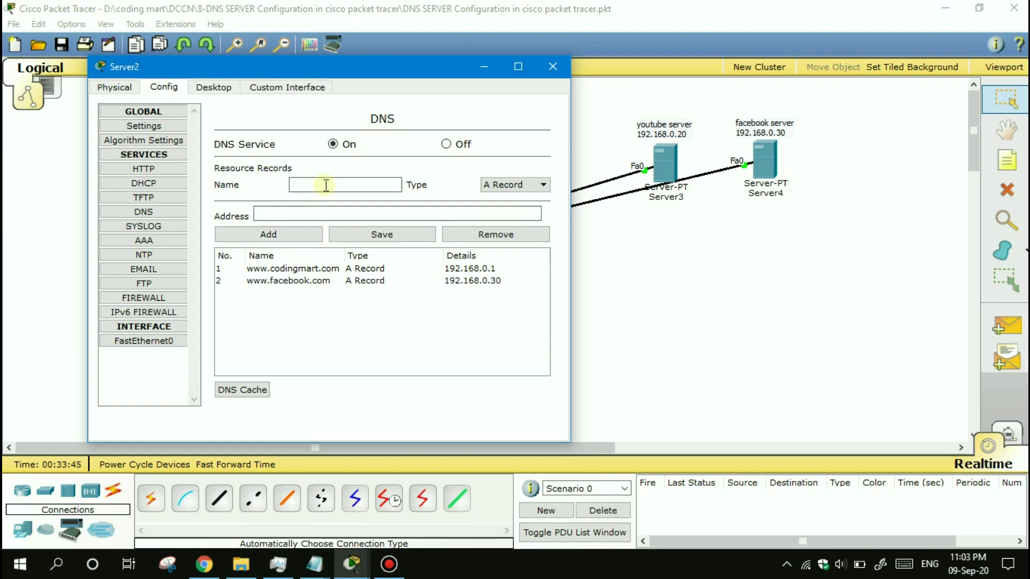
text(www.)
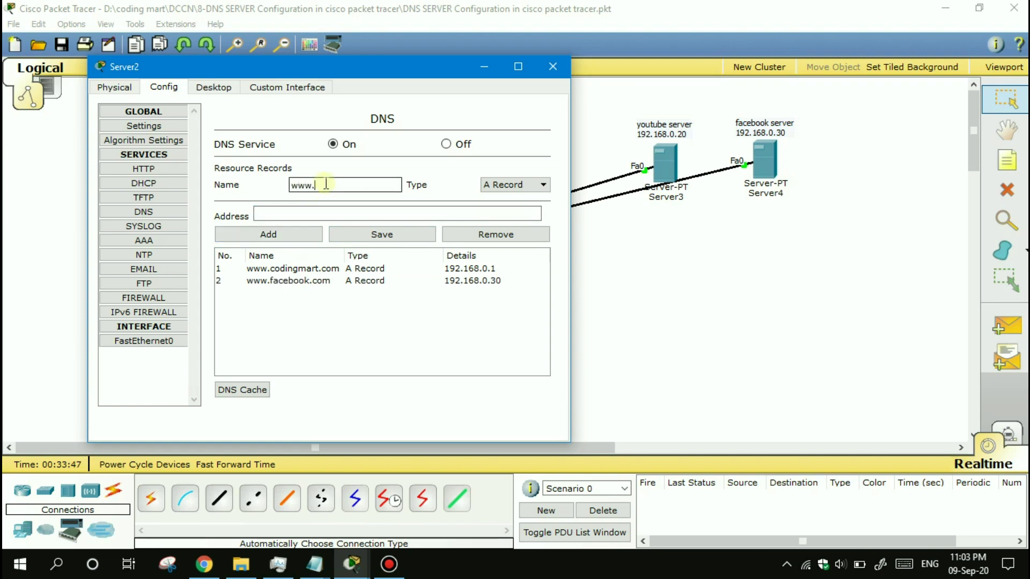
text(you)
text(tube.com)
click(333, 213)
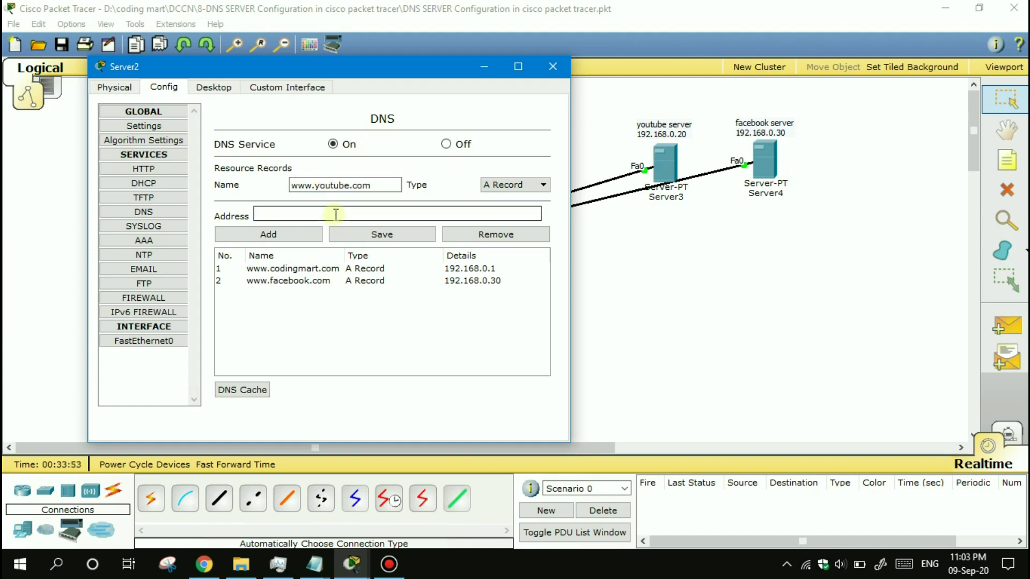
text(192.168.0.30)
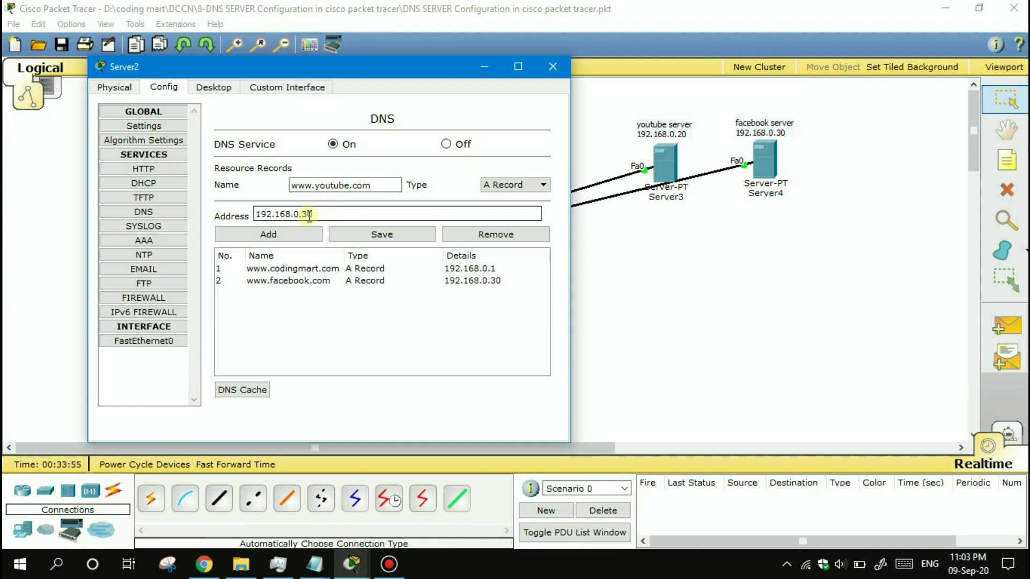
text(20)
click(311, 234)
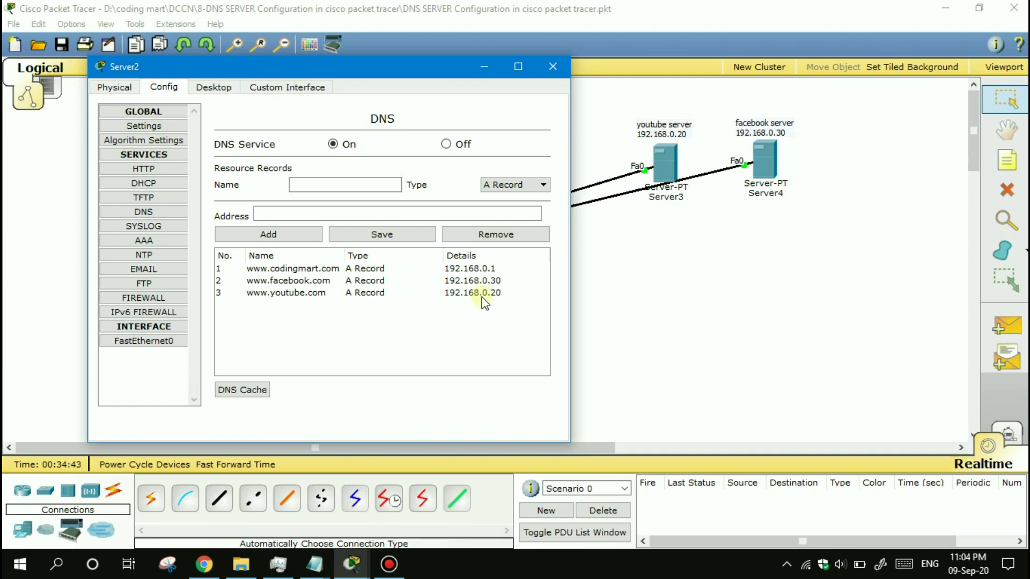
click(550, 63)
click(175, 358)
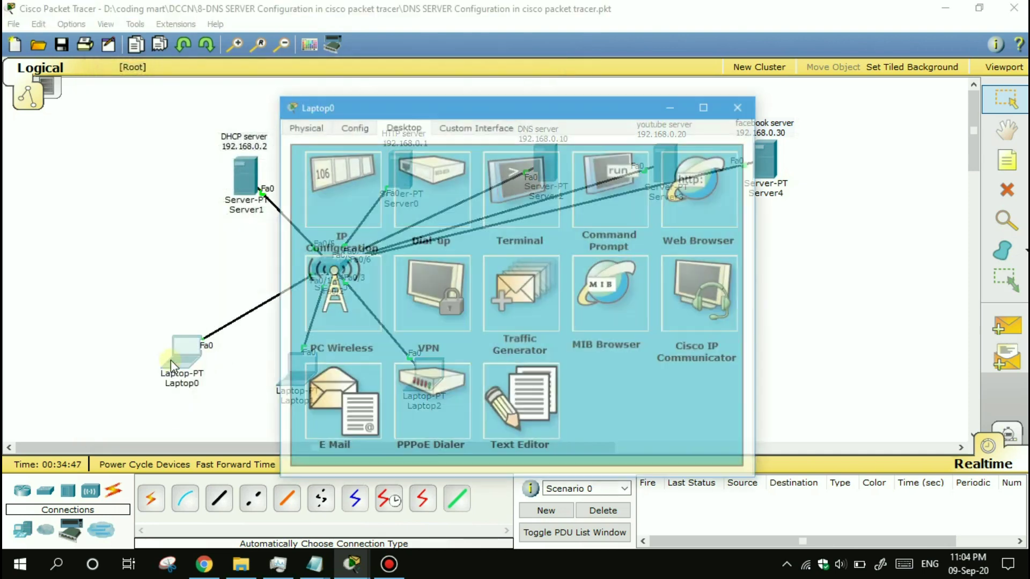
click(697, 169)
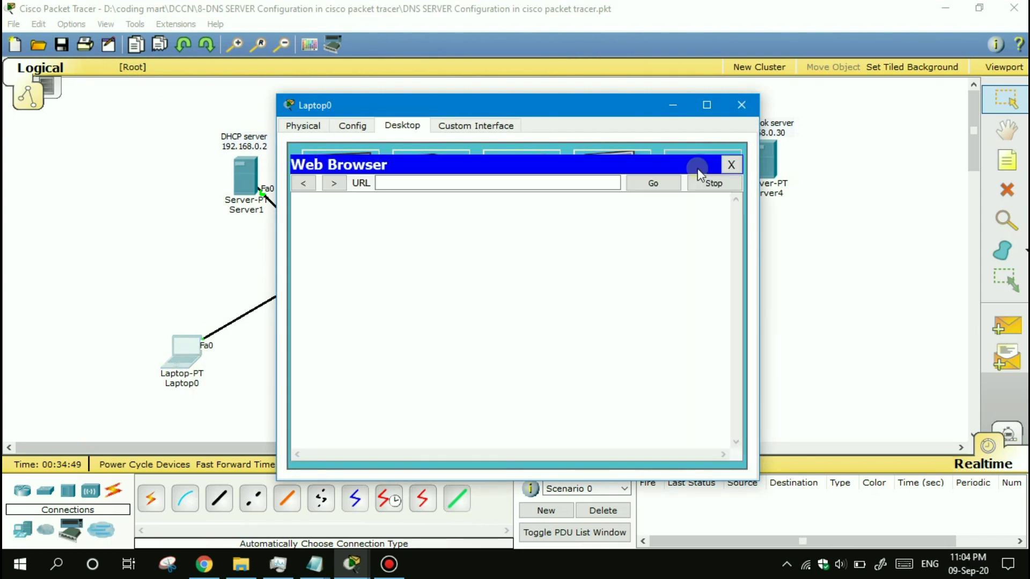
click(499, 181)
text(ww)
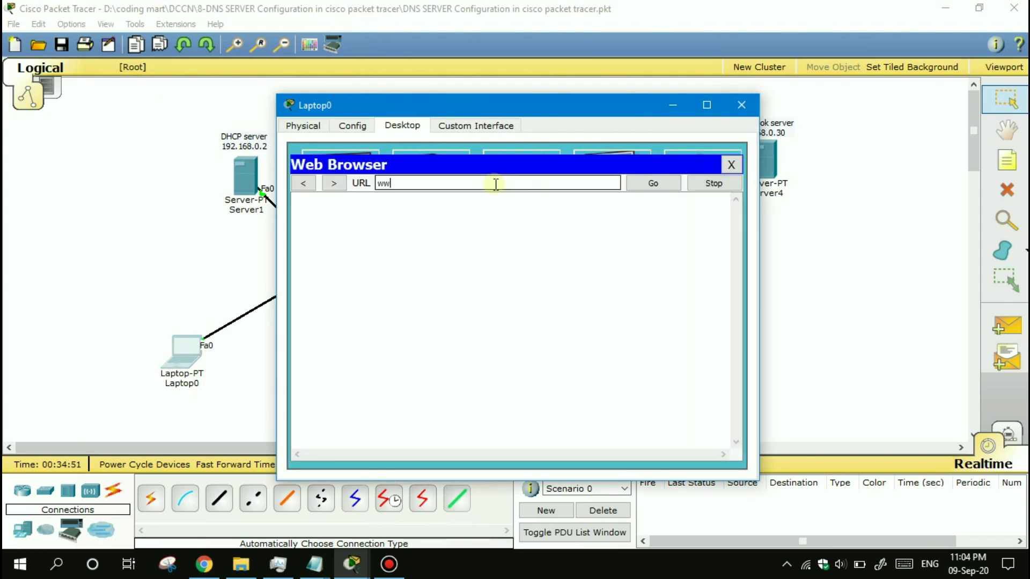
text(w.facebook.com)
click(653, 188)
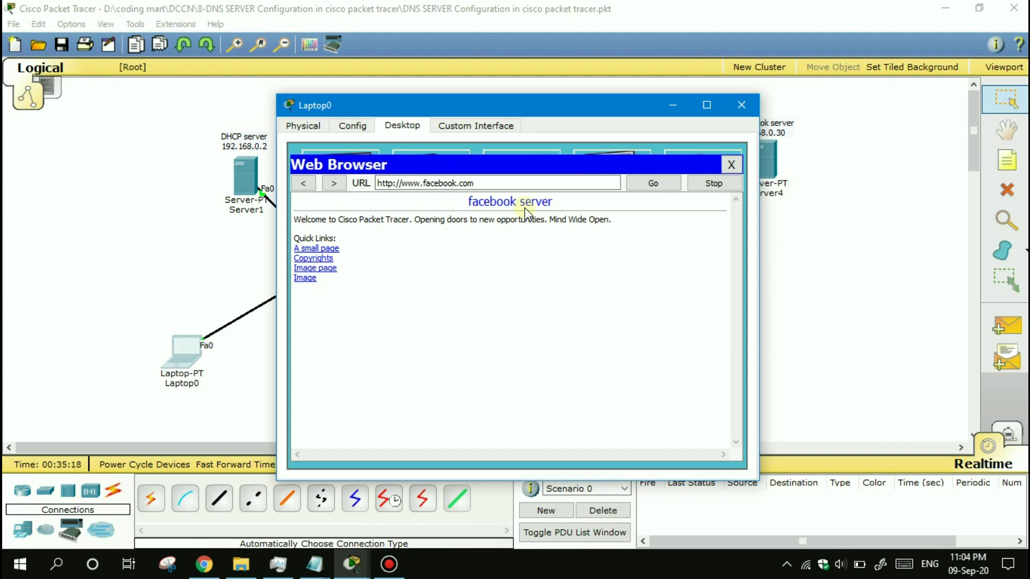
drag(480, 183, 364, 184)
text(www)
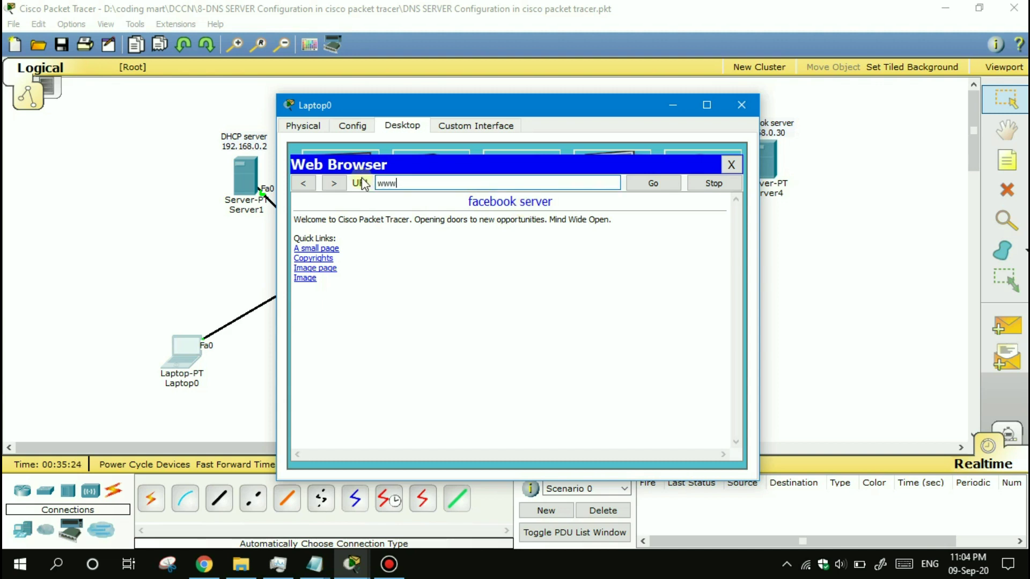
text(.youtube.com)
click(638, 185)
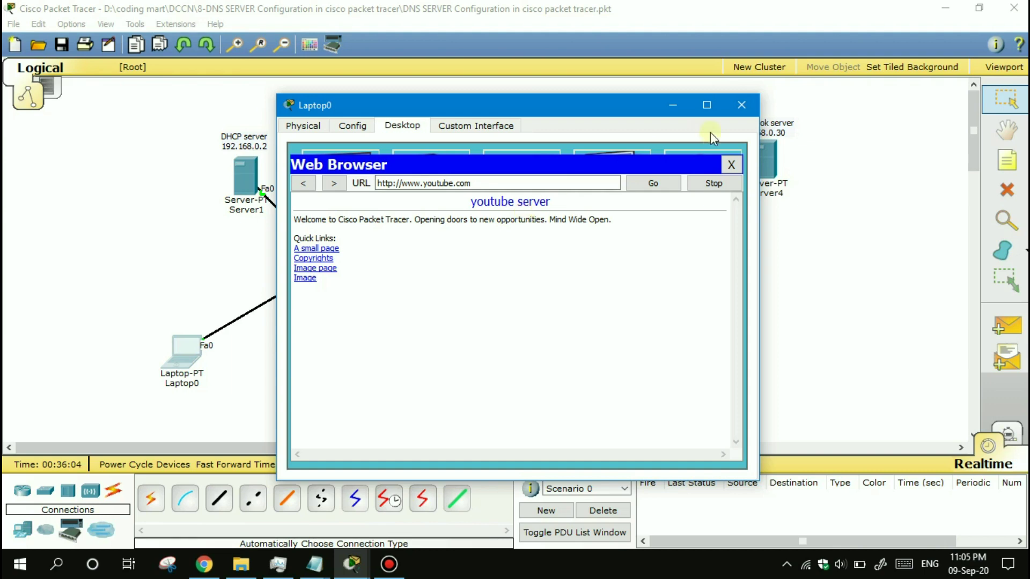
click(731, 165)
click(740, 105)
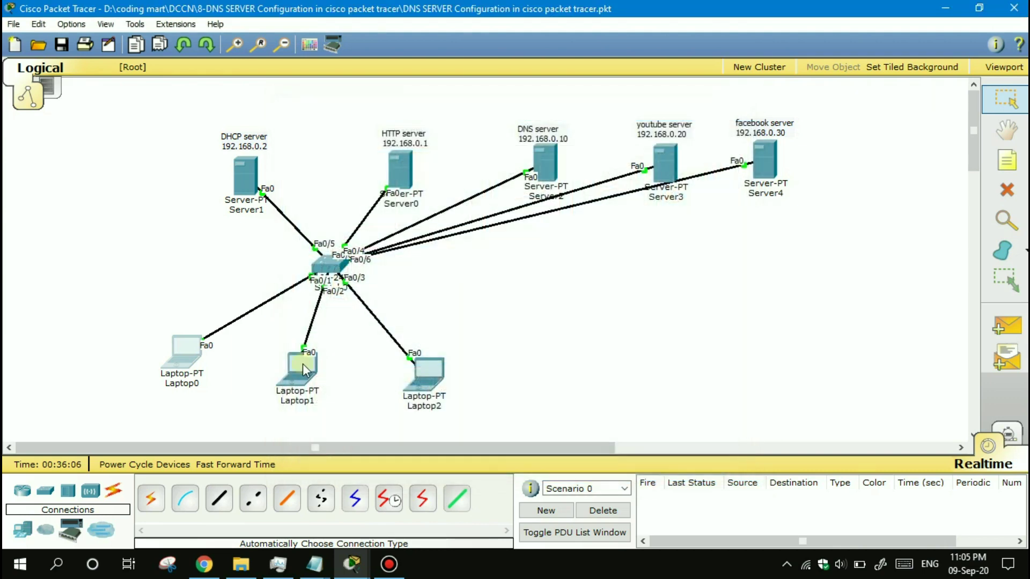
- Renew Laptop1's DHCP settings by switching its IP configuration to Static and back to DHCP, and close its window
click(298, 368)
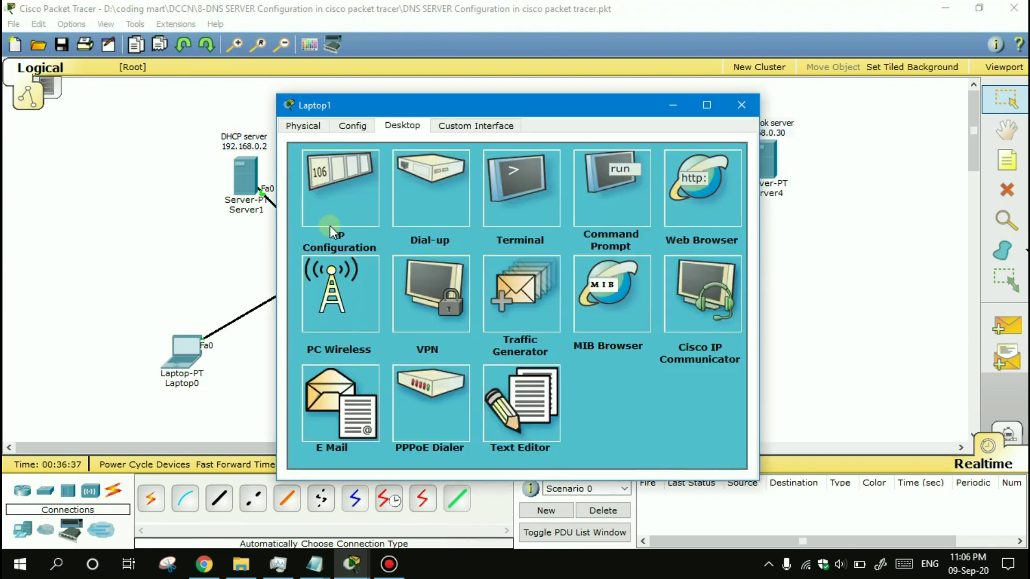
click(330, 226)
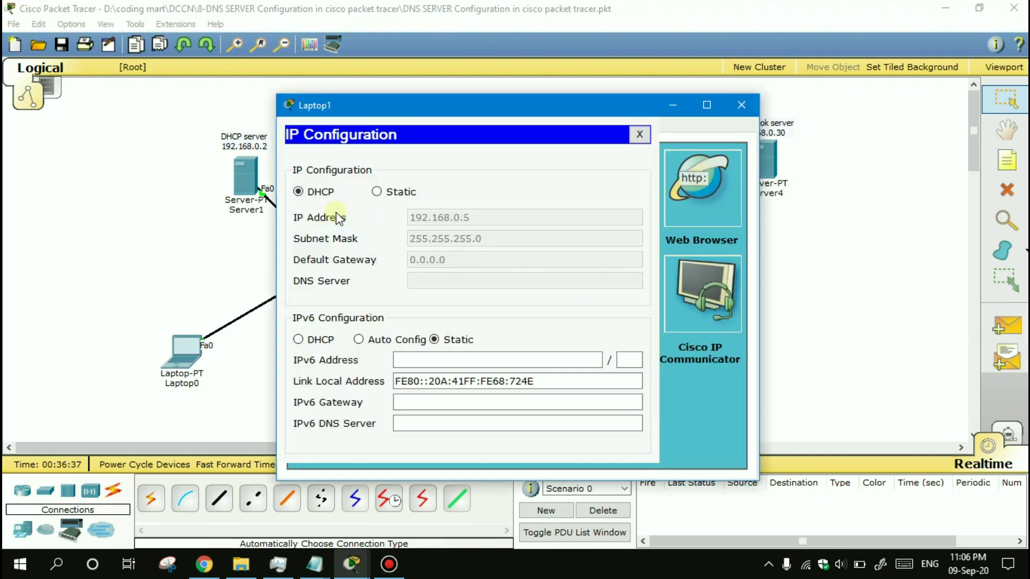
click(376, 191)
click(299, 191)
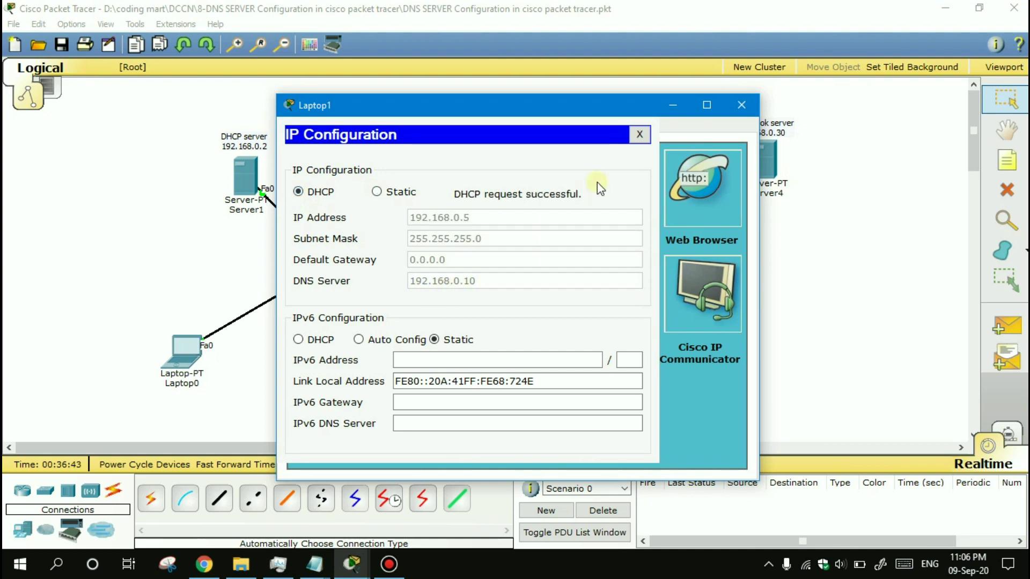
click(640, 134)
click(746, 108)
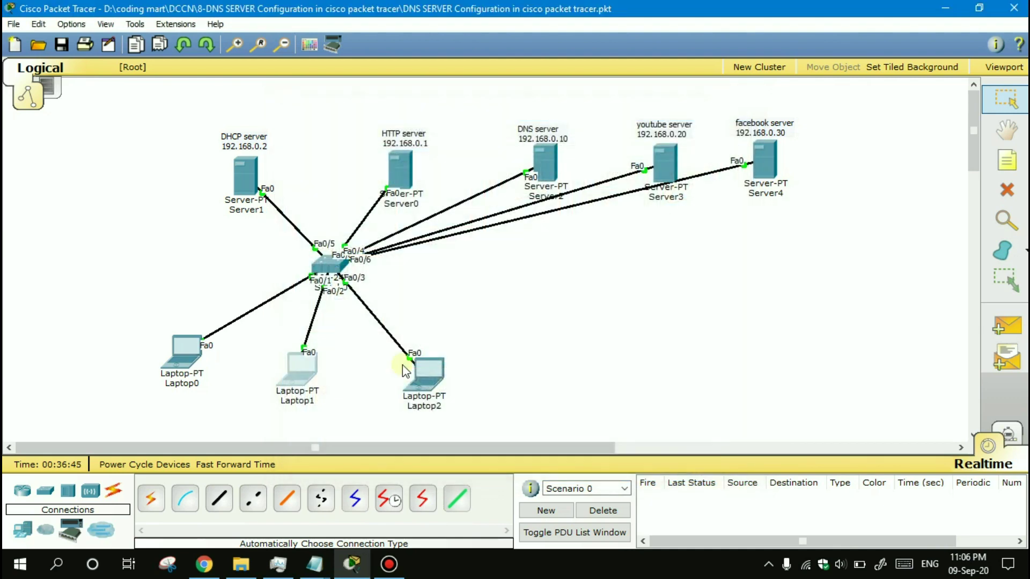
- Renew Laptop2's DHCP settings by switching its IP configuration to Static and back to DHCP, and close its window
click(439, 374)
click(339, 192)
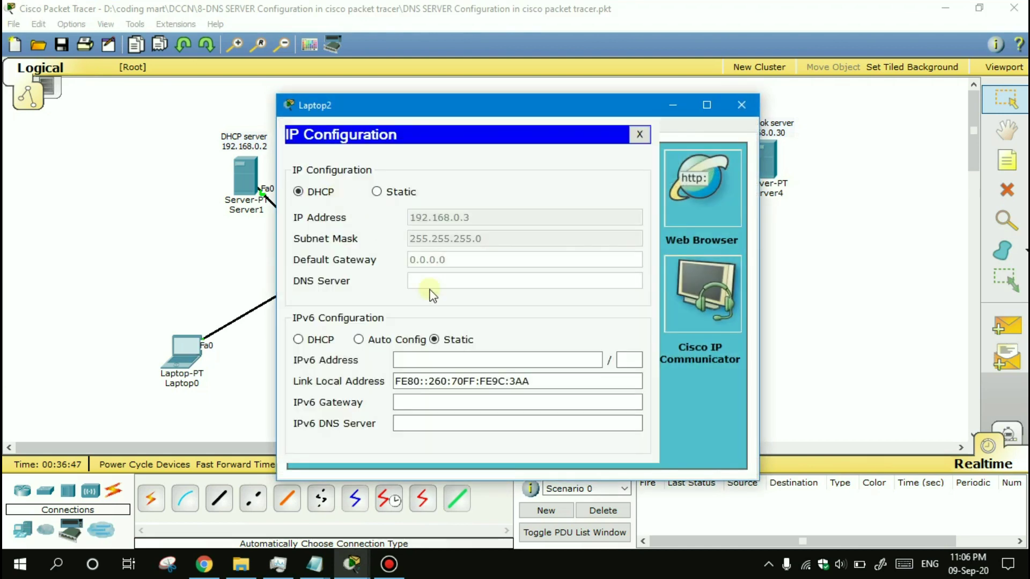
click(377, 192)
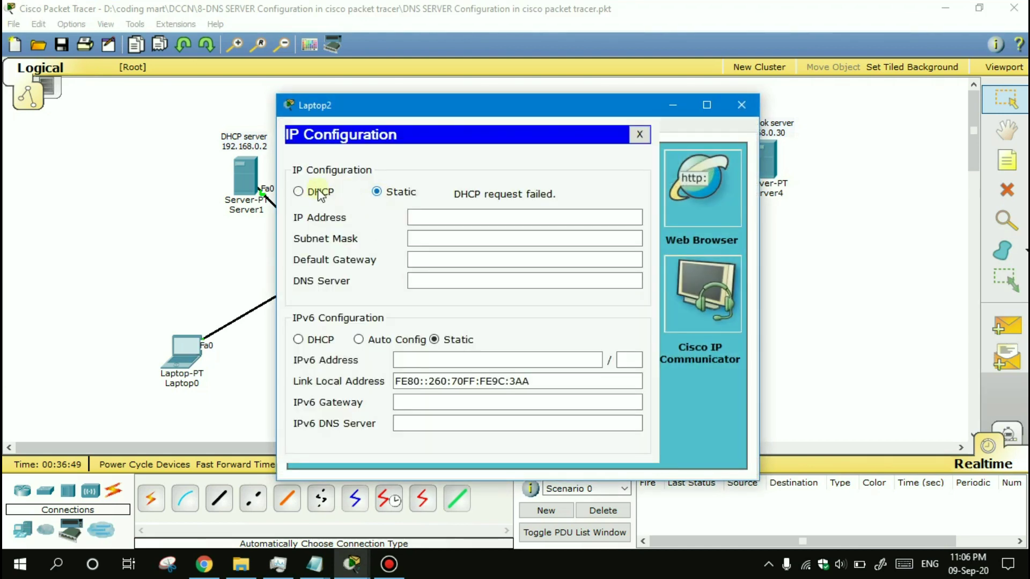
click(299, 191)
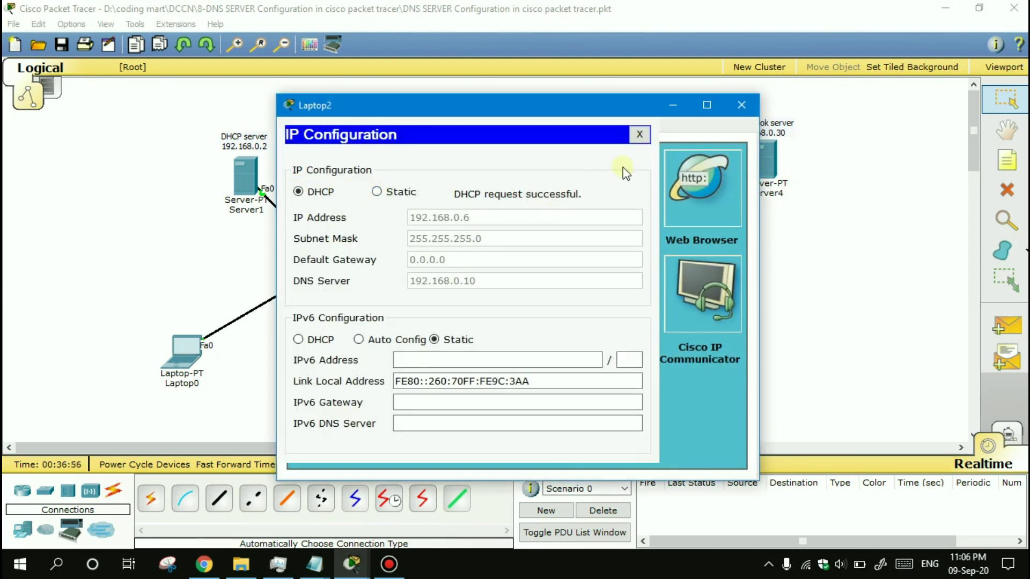
click(640, 135)
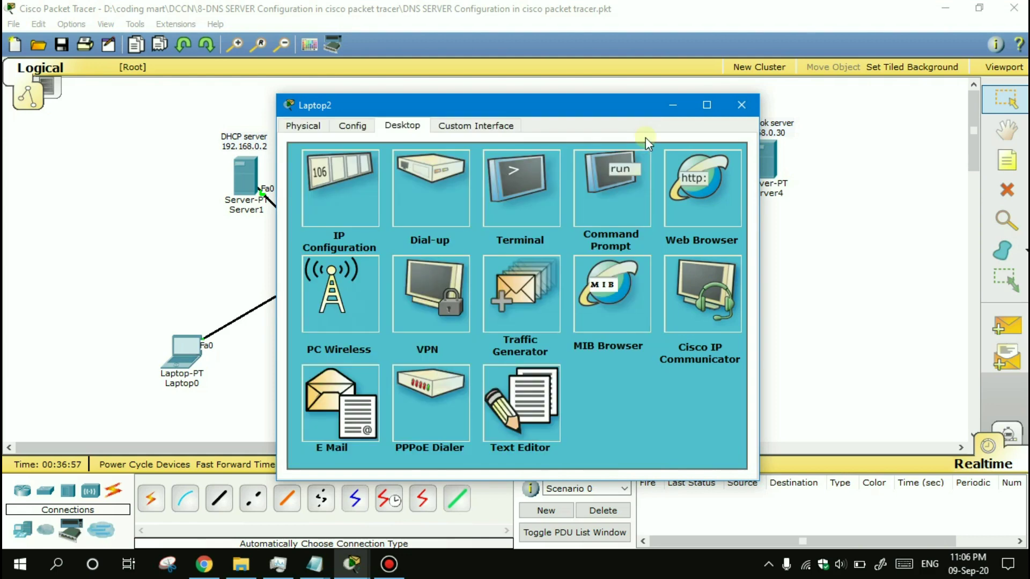
click(739, 105)
click(294, 359)
click(687, 192)
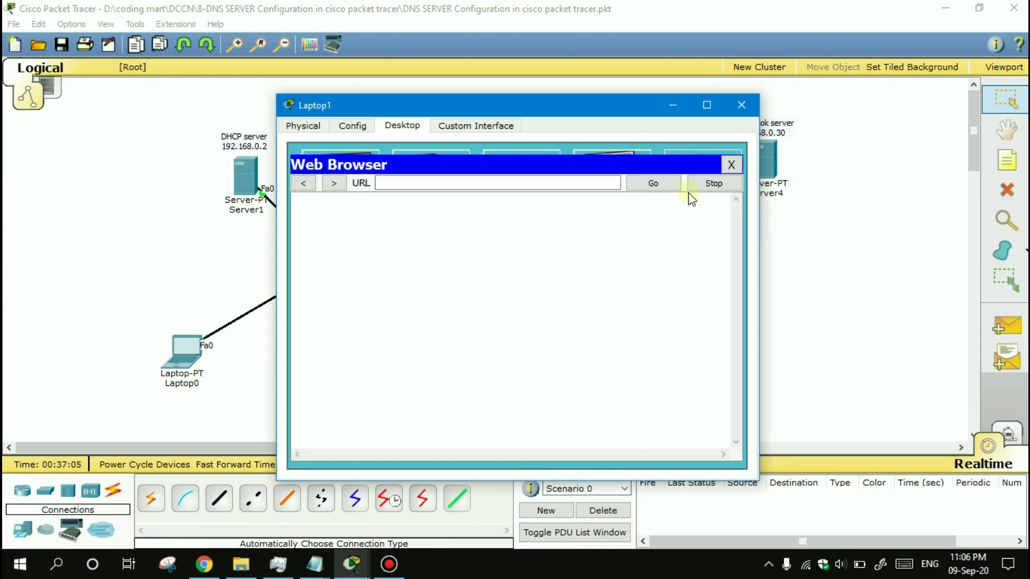
click(482, 185)
text(www)
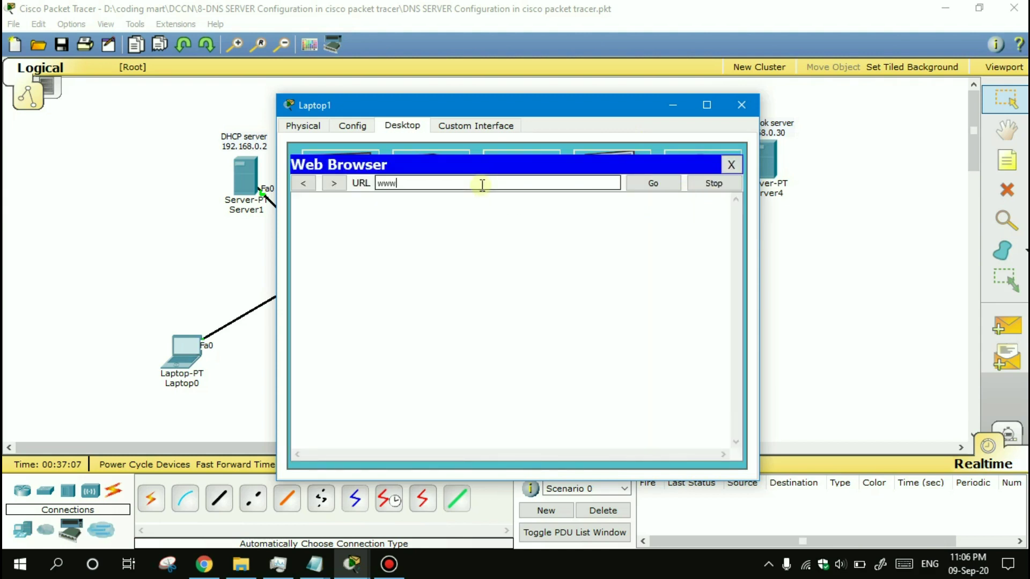
text(.facebook.com)
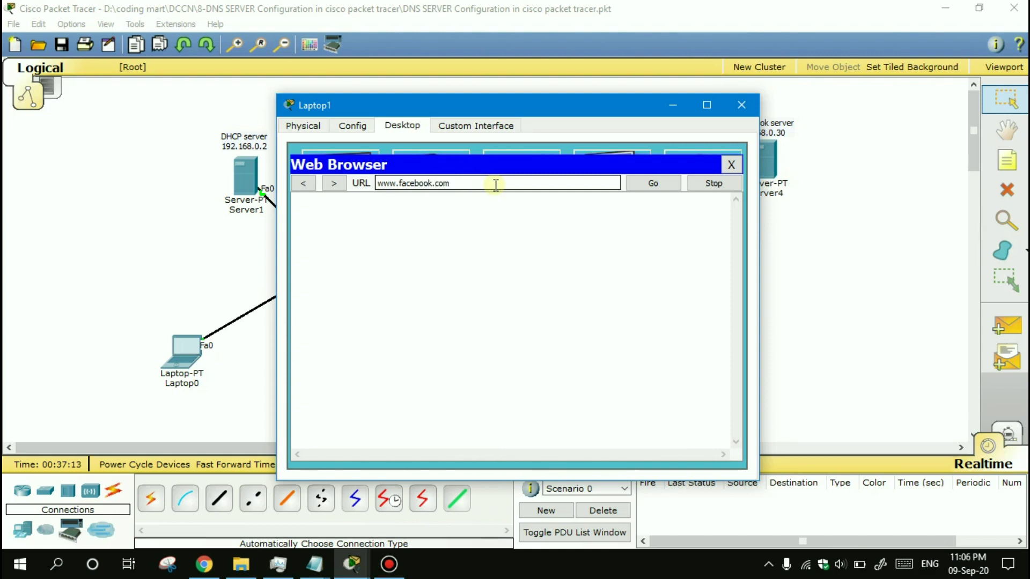
click(651, 182)
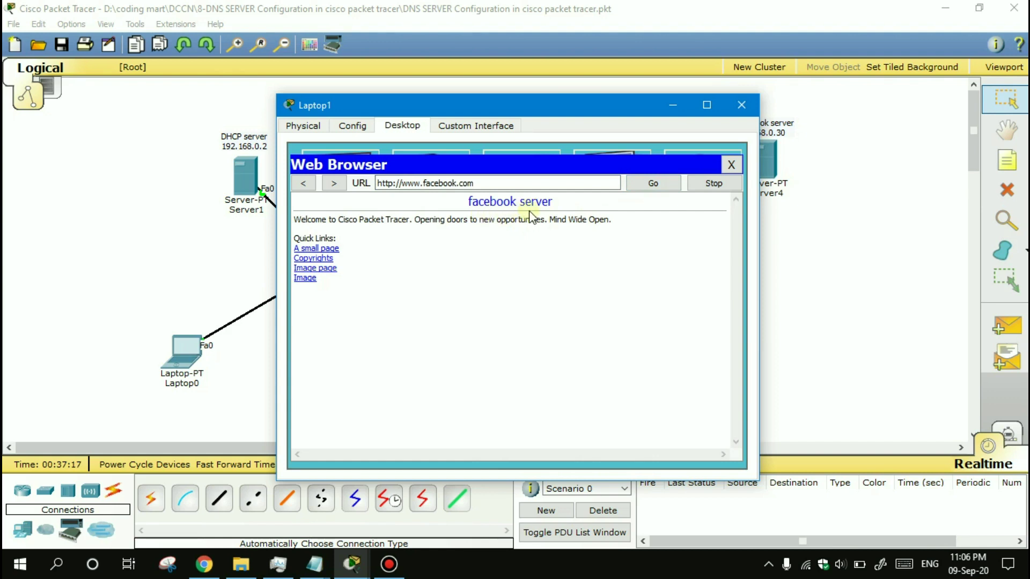
drag(510, 182, 366, 168)
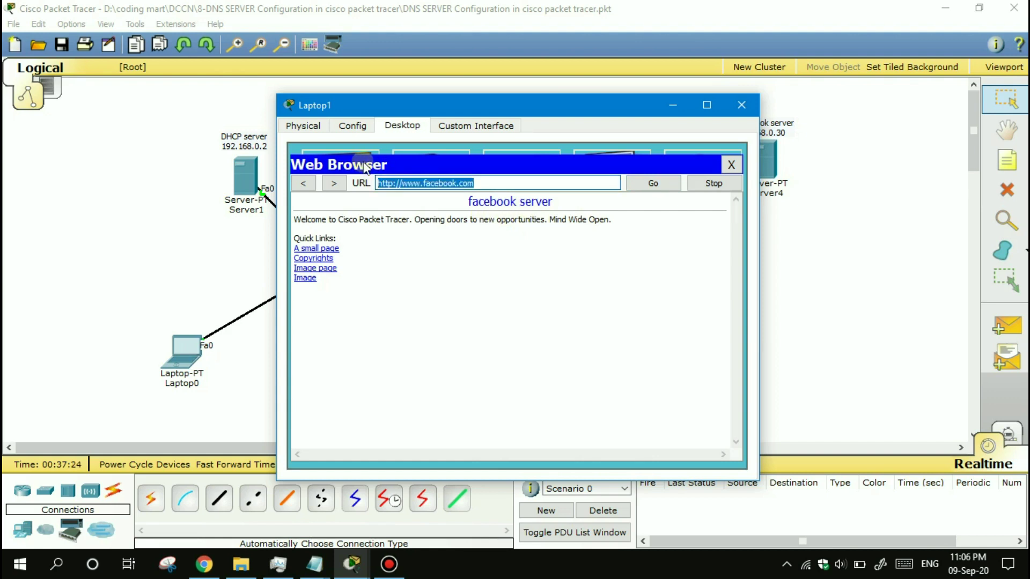
text(www.)
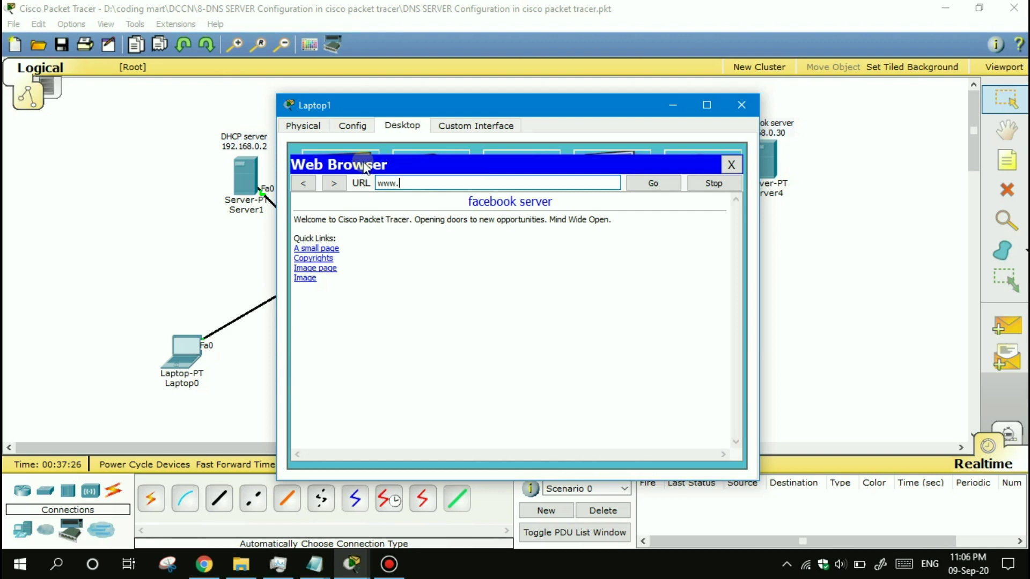
text(youtube.com)
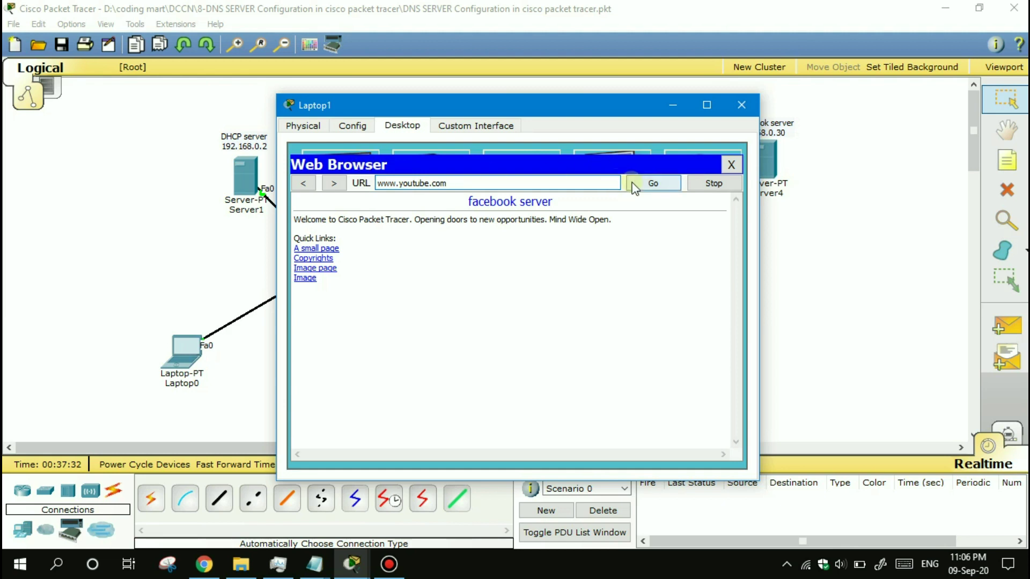
click(653, 183)
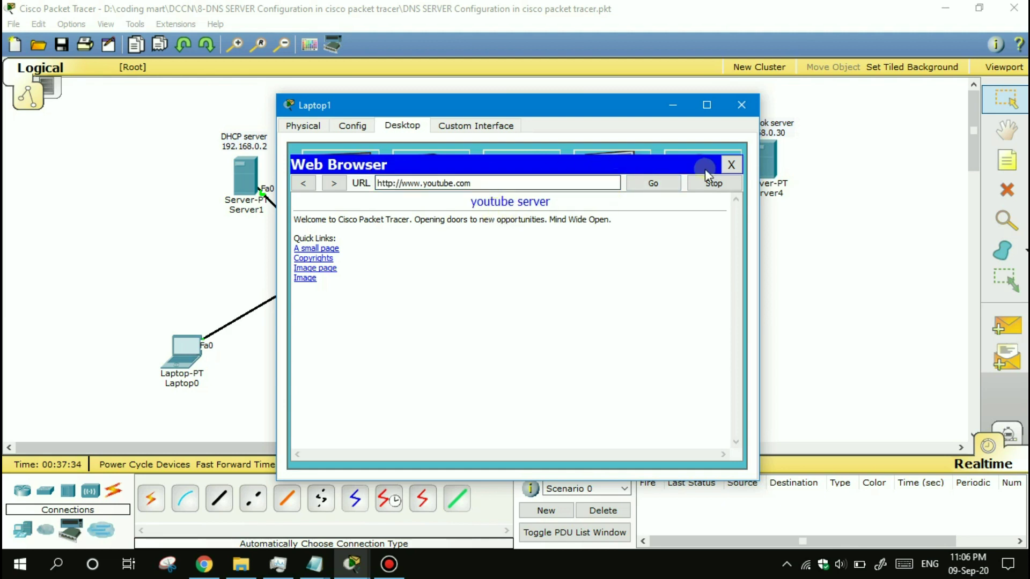
drag(499, 184, 359, 185)
key(ctrl+c)
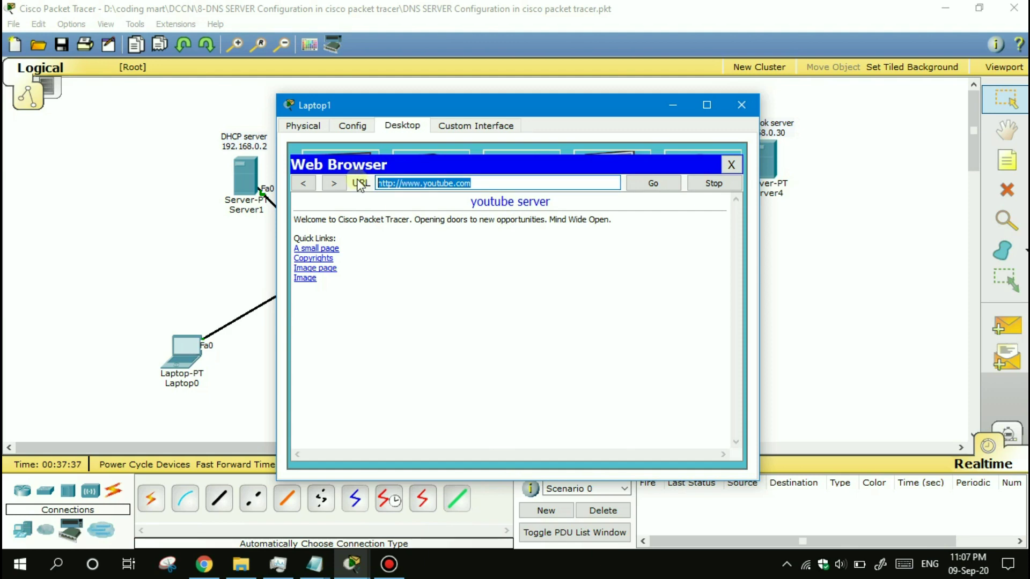
click(742, 106)
click(425, 369)
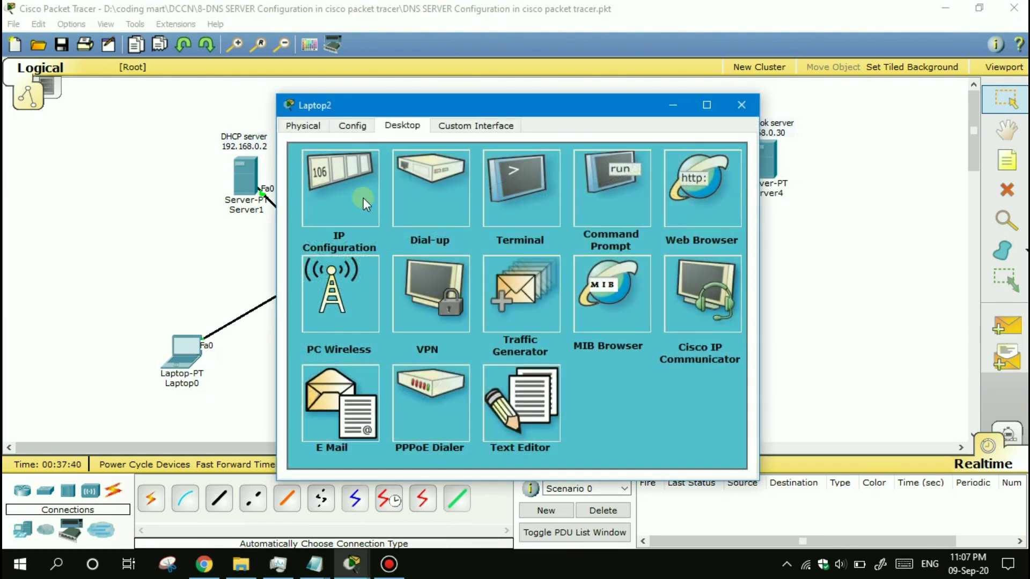
click(695, 182)
click(515, 184)
key(ctrl+v)
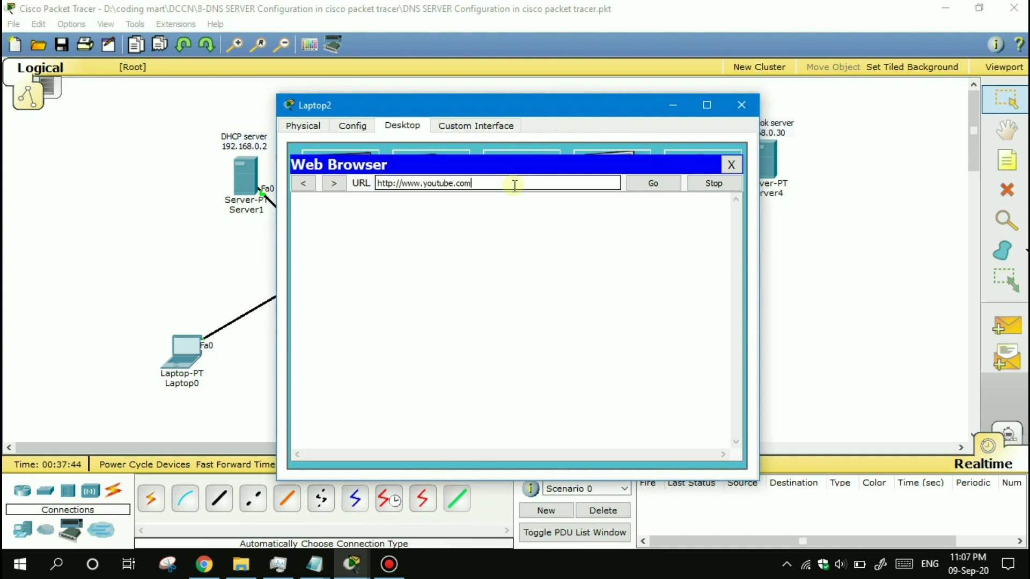
click(665, 184)
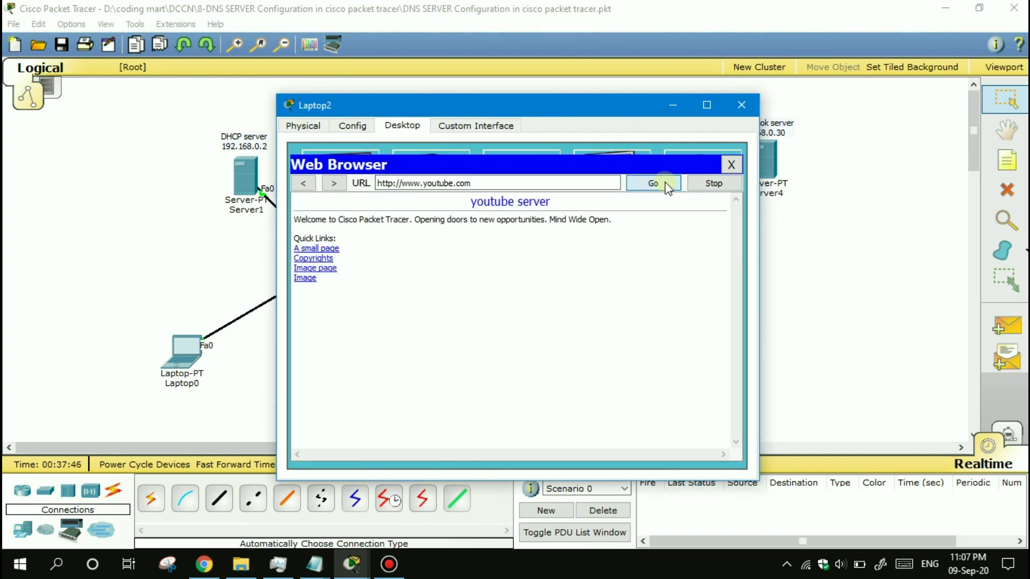
drag(472, 184, 377, 182)
text(ww)
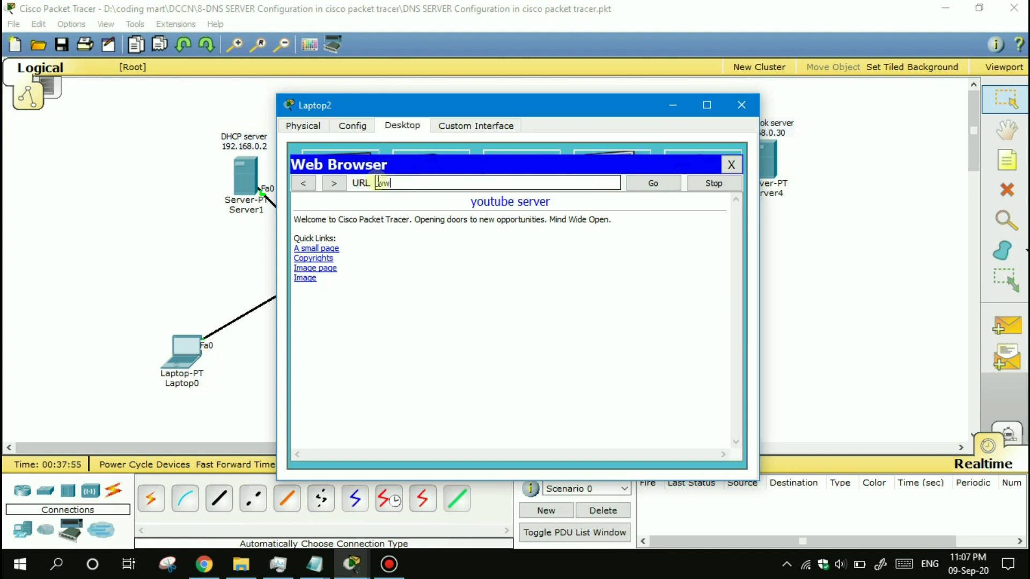
text(w.fca)
key(BackSpace)
text(acebook.com)
click(656, 183)
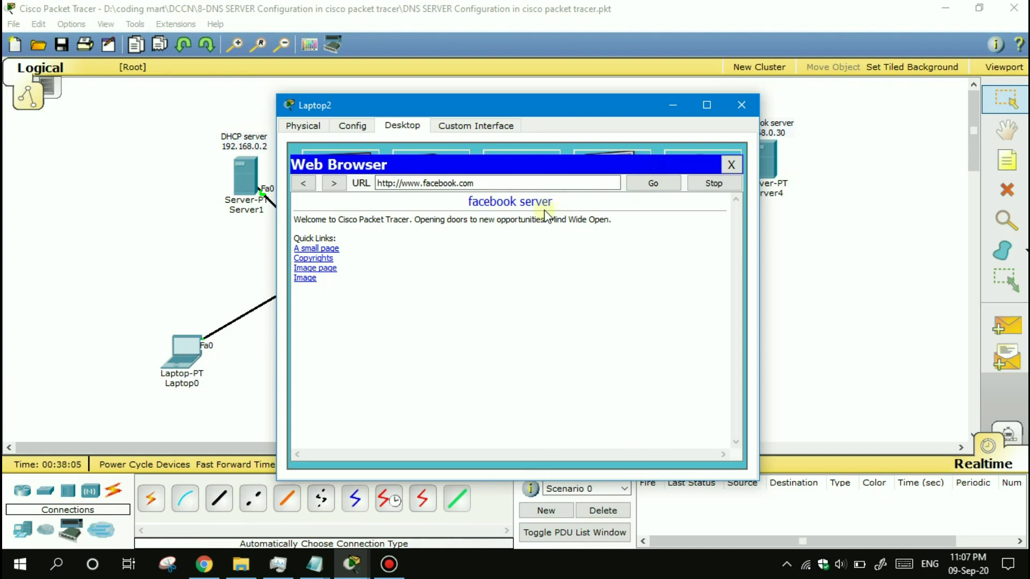
click(732, 165)
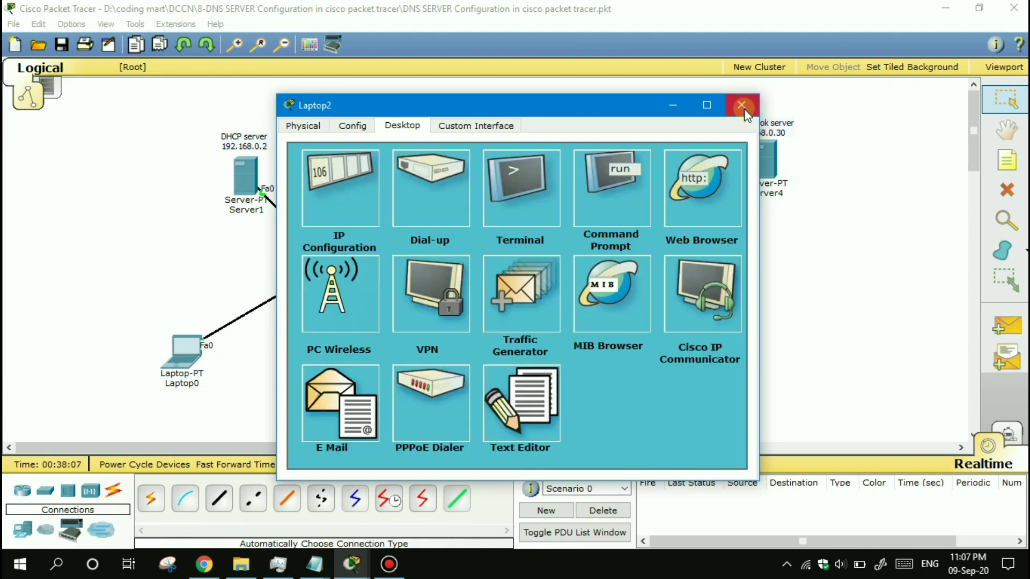
click(742, 106)
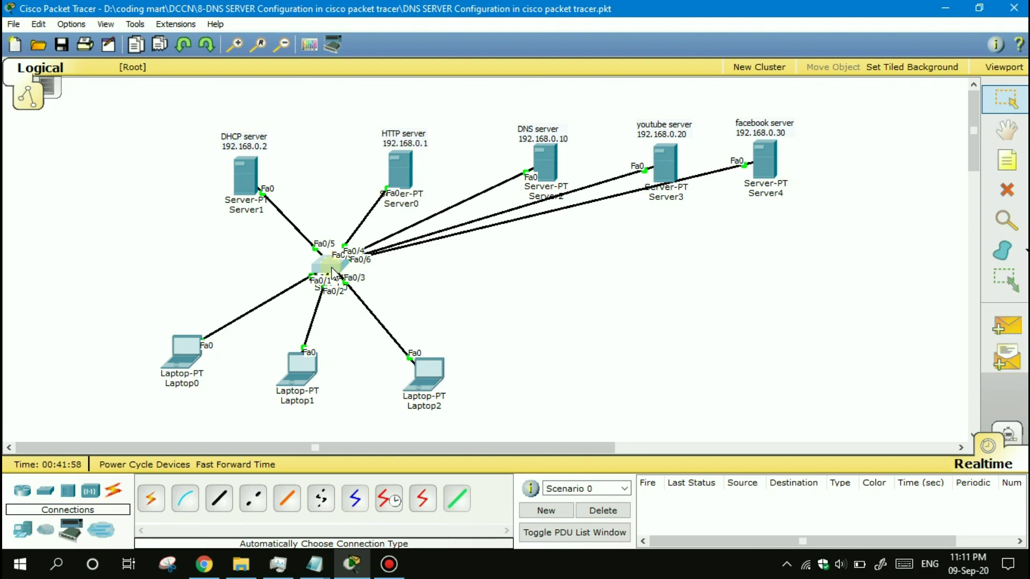
- Rearrange the topology by moving the switch below the DNS server and shifting the three laptops together toward it
drag(330, 274, 562, 309)
drag(143, 320, 494, 425)
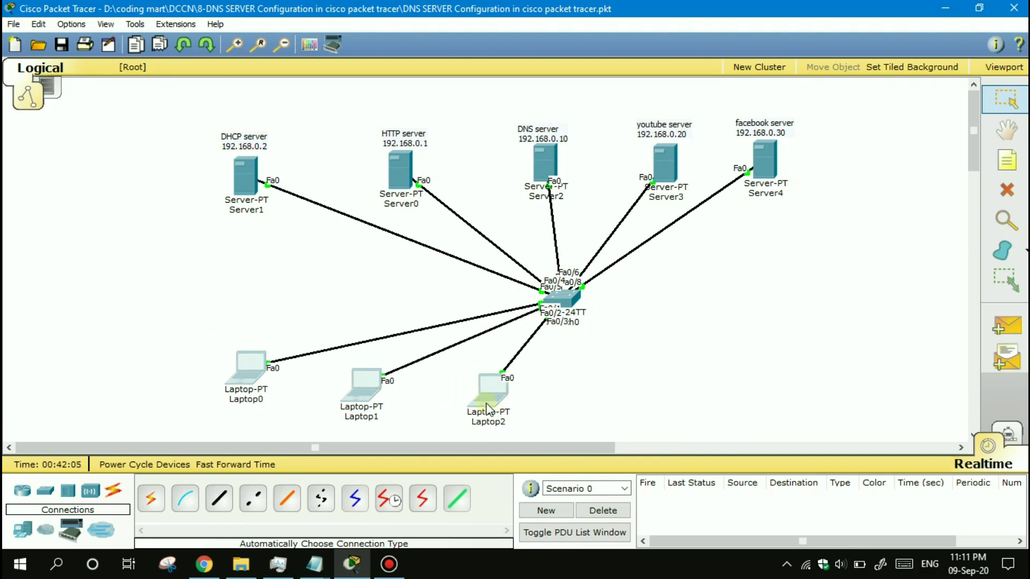